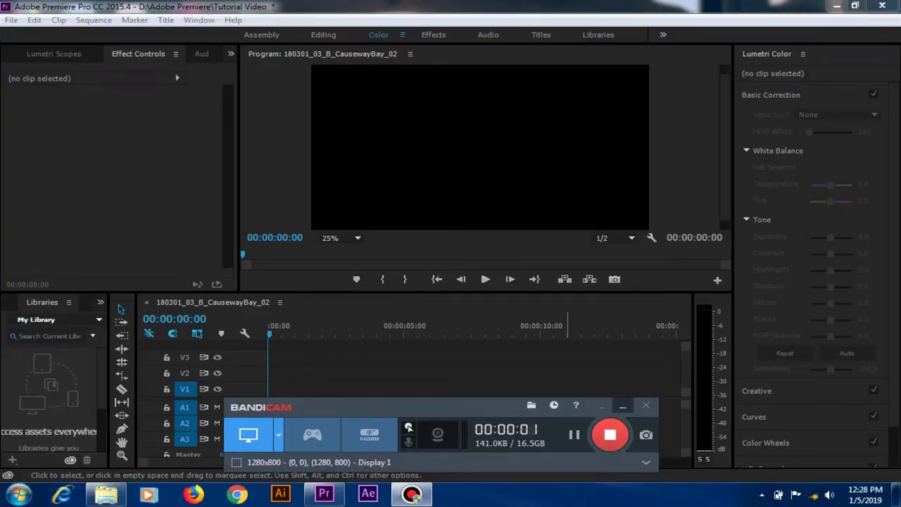
Bring up the Lumetri Scopes, then show the empty Source monitor (no clips) in the upper-left panel group
{"action": "left_click", "coordinate": [622, 407]}
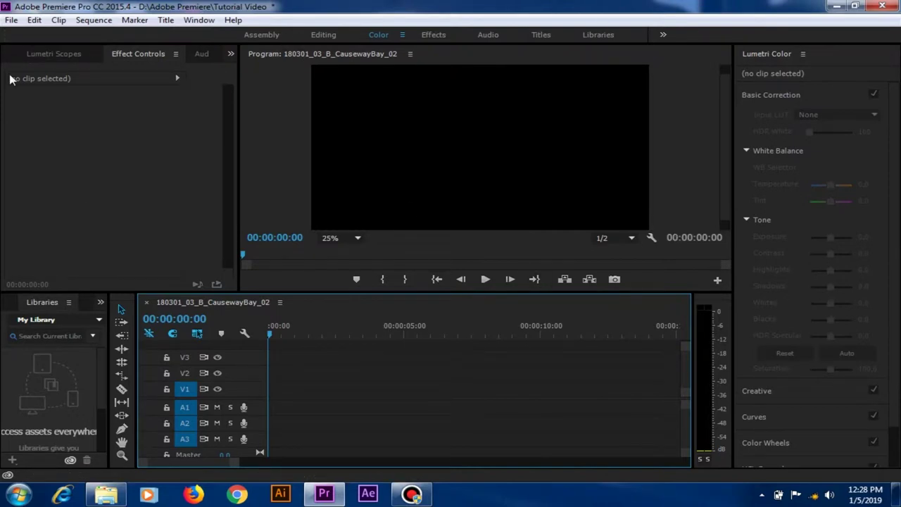
{"action": "left_click", "coordinate": [38, 58]}
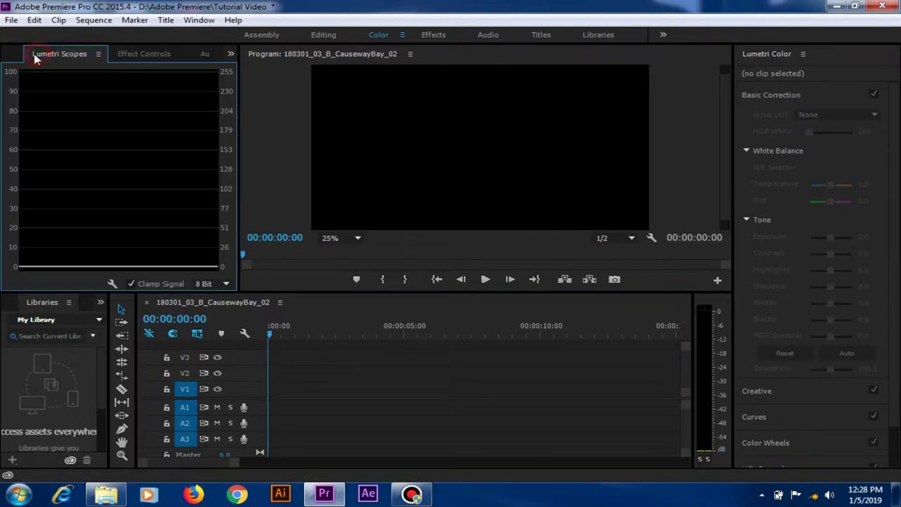
{"action": "left_click", "coordinate": [231, 54]}
{"action": "left_click", "coordinate": [247, 71]}
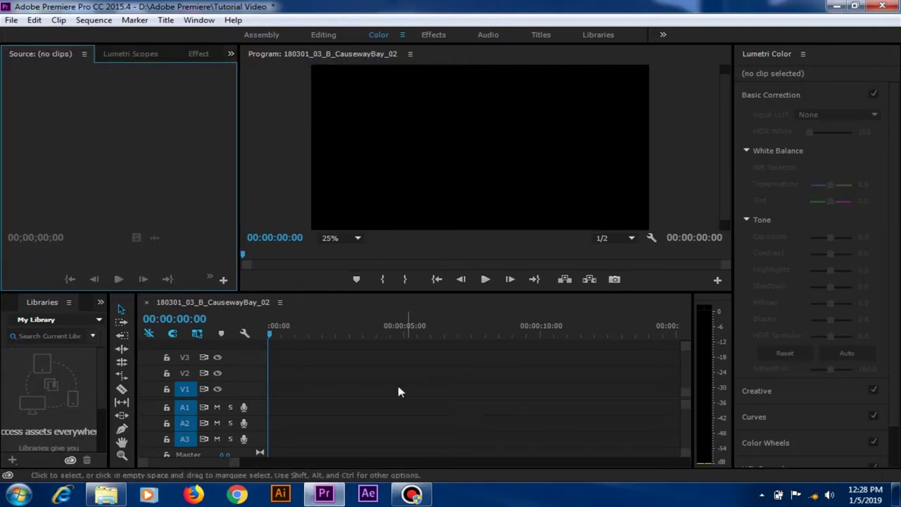
Drag 180301_03_B_CausewayBay_02 from D:\Bahan Mentahan Editor\Footage into Premiere's Source monitor
{"action": "left_click", "coordinate": [113, 494]}
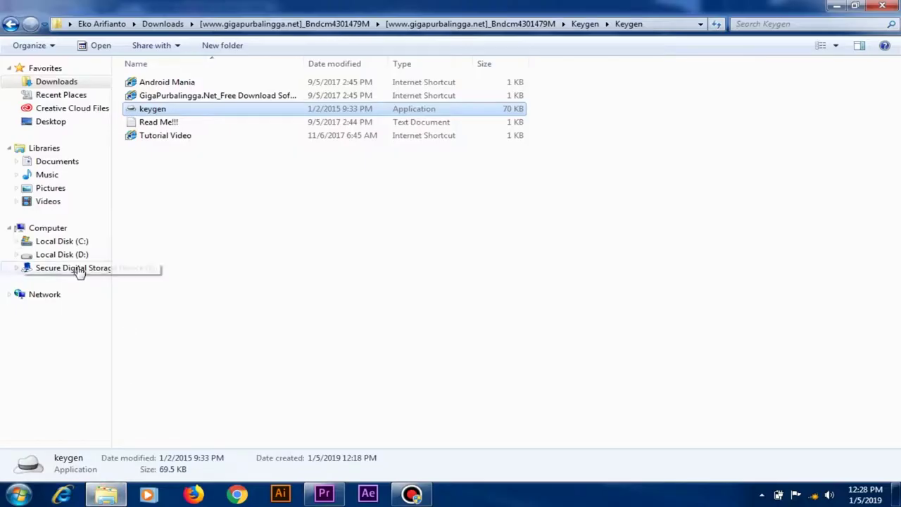
{"action": "left_click", "coordinate": [62, 254]}
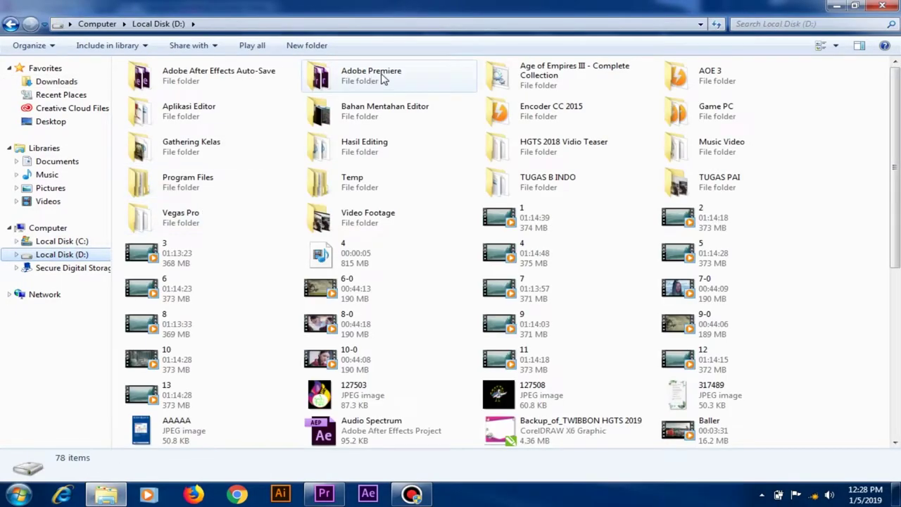
{"action": "double_click", "coordinate": [366, 116]}
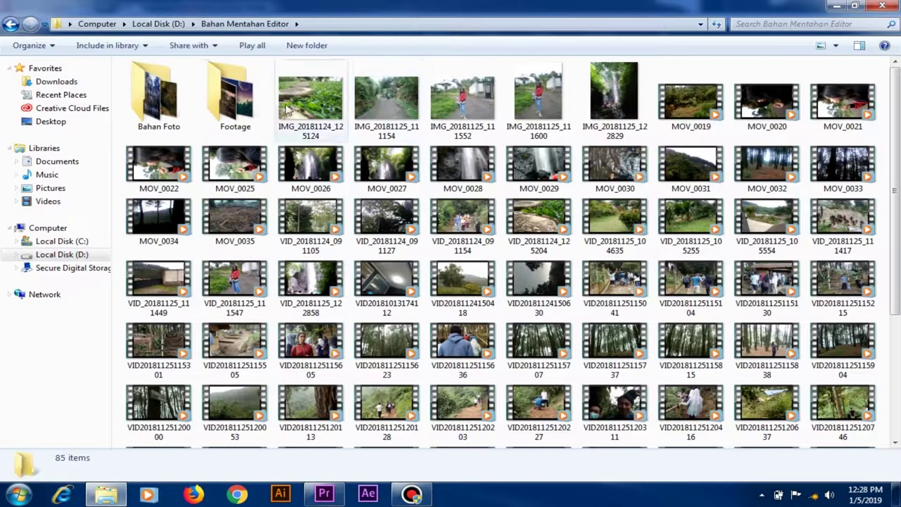
{"action": "double_click", "coordinate": [231, 100]}
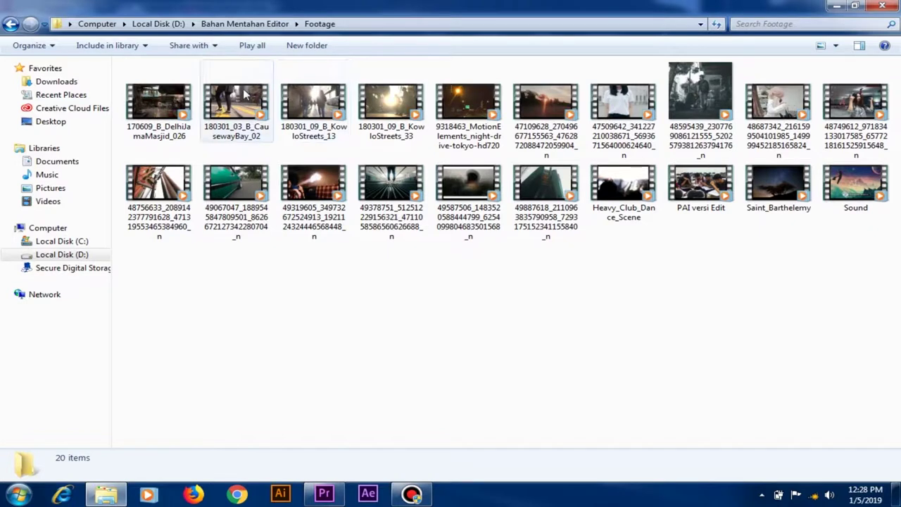
{"action": "left_click_drag", "start_coordinate": [245, 93], "coordinate": [336, 486]}
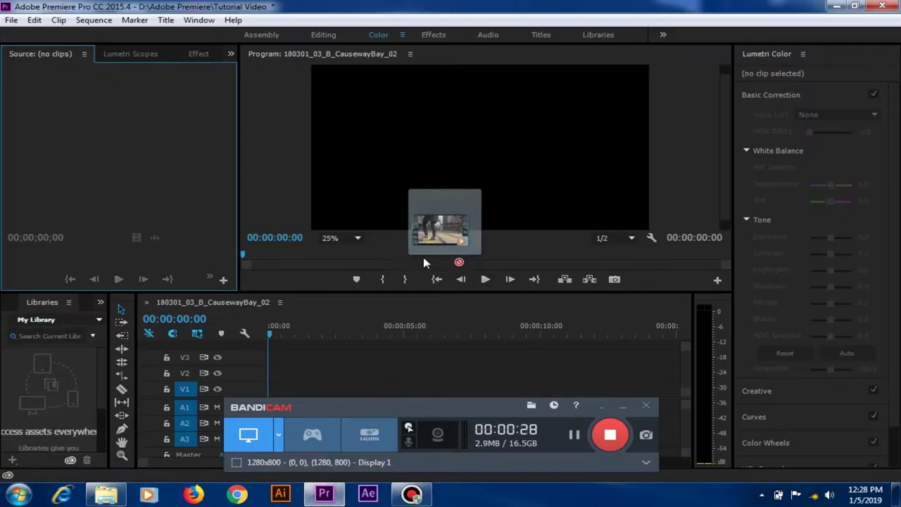
{"action": "mouse_move", "coordinate": [336, 486]}
{"action": "left_mouse_down"}
{"action": "mouse_move", "coordinate": [335, 364]}
{"action": "mouse_move", "coordinate": [161, 200]}
{"action": "left_mouse_up"}
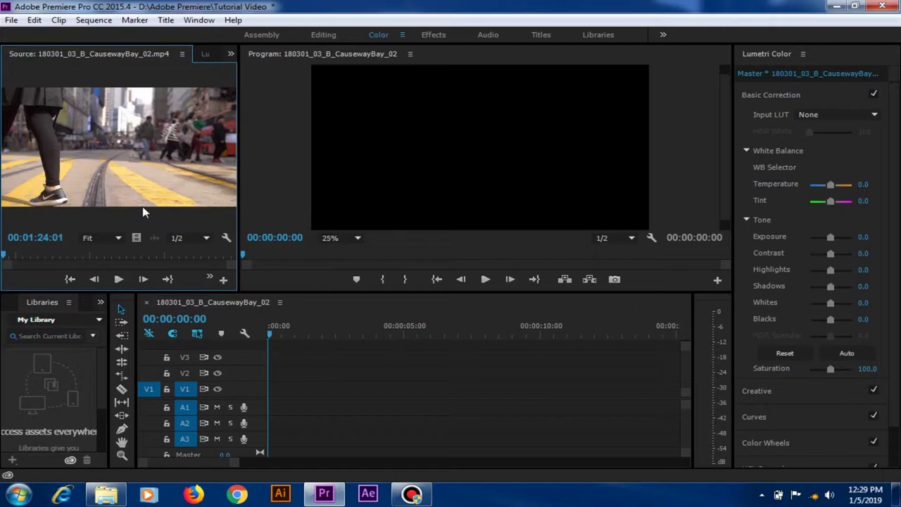
Place CausewayBay_02 on V2 at the sequence start and switch to the Editing workspace
{"action": "left_click_drag", "start_coordinate": [138, 238], "coordinate": [268, 384]}
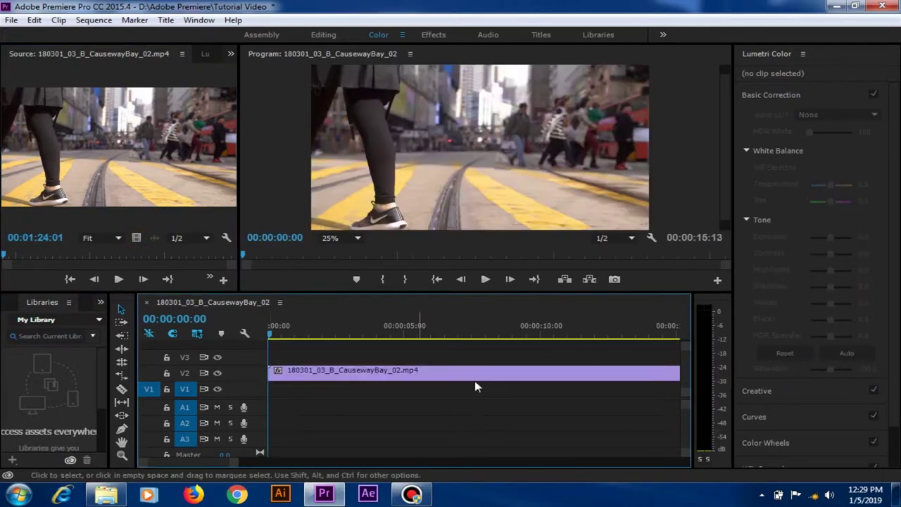
{"action": "left_click", "coordinate": [316, 35]}
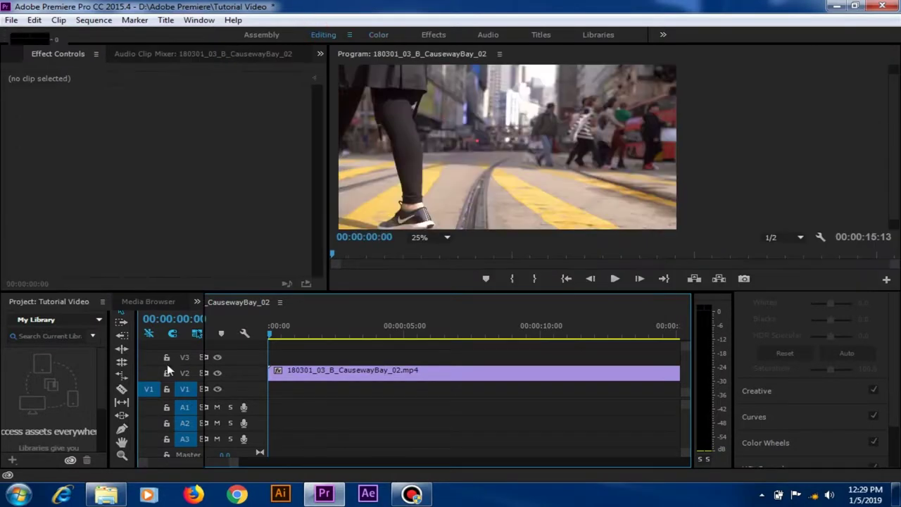
{"action": "mouse_move", "coordinate": [107, 494]}
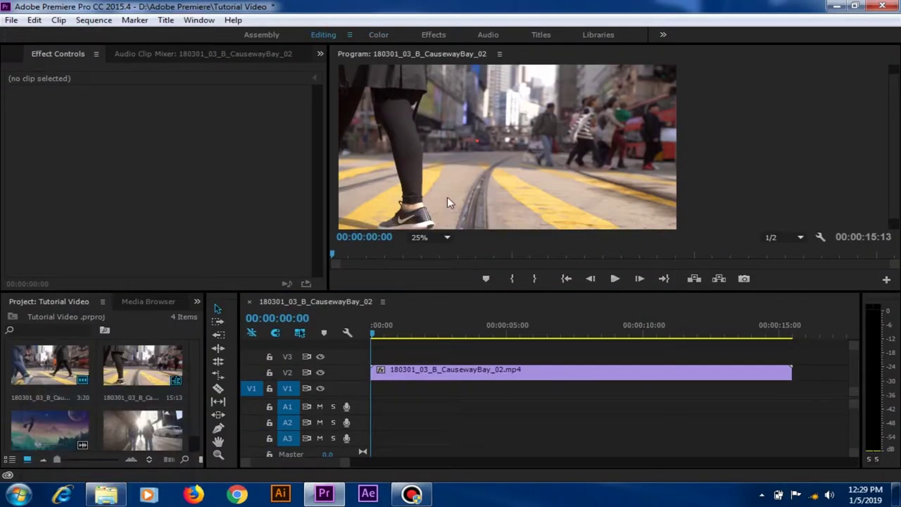
{"action": "left_click", "coordinate": [110, 497]}
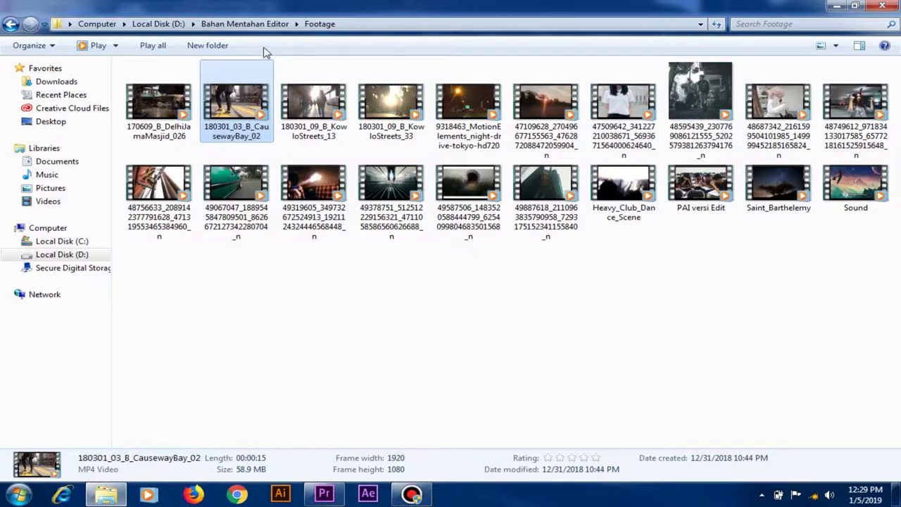
Add 180301_09_B_KowloStreets_13 to V1 starting later, and set the playhead to 00:00:02:20
{"action": "mouse_move", "coordinate": [313, 113]}
{"action": "left_mouse_down"}
{"action": "mouse_move", "coordinate": [325, 491]}
{"action": "mouse_move", "coordinate": [611, 389]}
{"action": "left_mouse_up"}
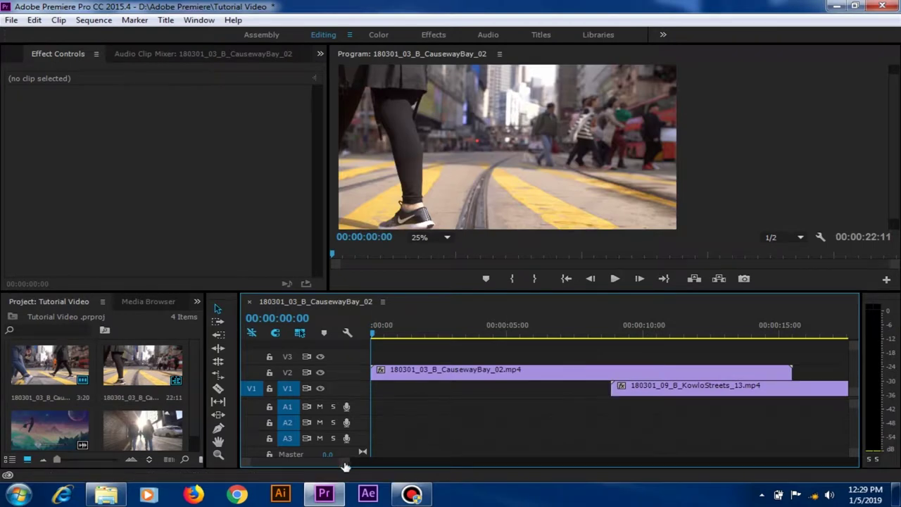
{"action": "left_click_drag", "start_coordinate": [345, 467], "coordinate": [428, 465]}
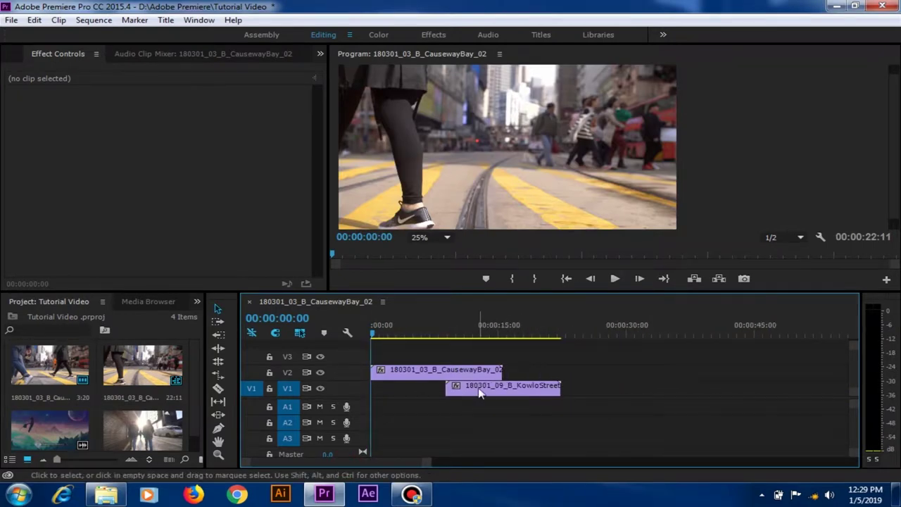
{"action": "left_click_drag", "start_coordinate": [478, 393], "coordinate": [508, 391]}
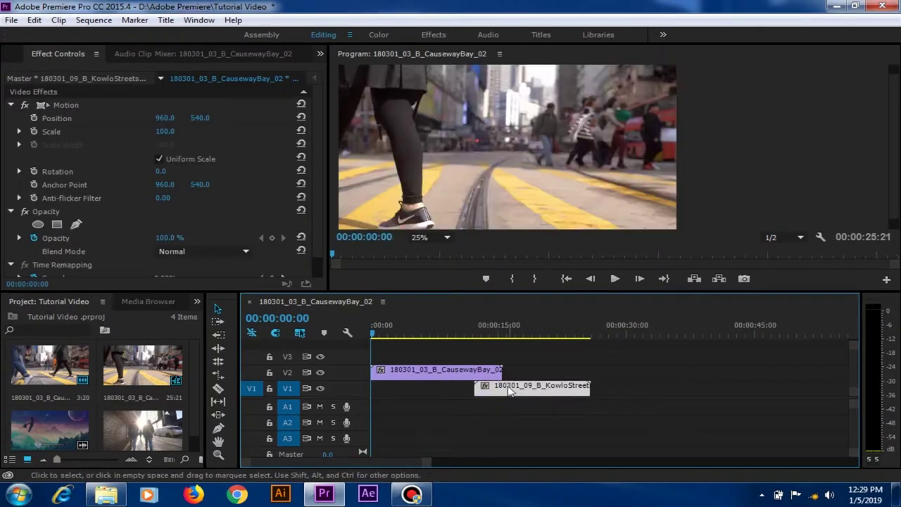
{"action": "left_click", "coordinate": [478, 385]}
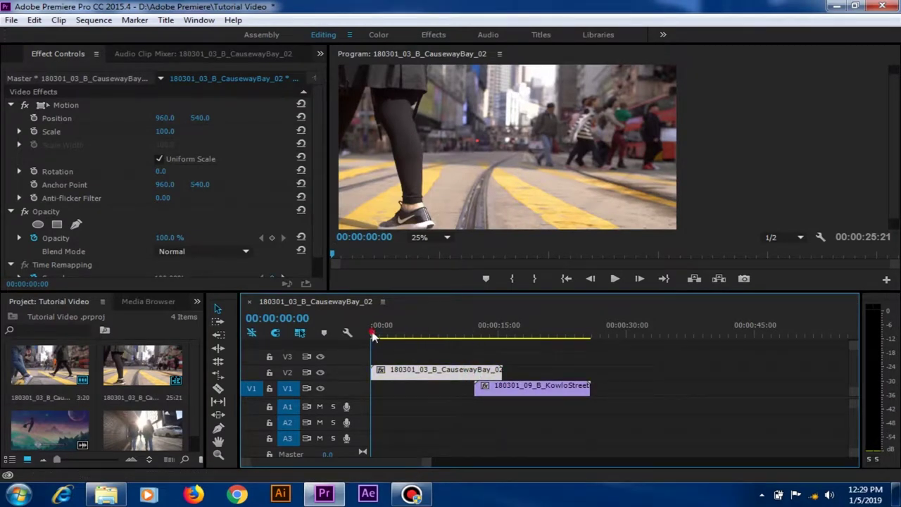
{"action": "left_click_drag", "start_coordinate": [372, 332], "coordinate": [393, 332]}
Speed CausewayBay_02 up to a 00:00:05:00 duration and move KowloStreets_13 to 00:00:02:20
{"action": "right_click", "coordinate": [438, 375]}
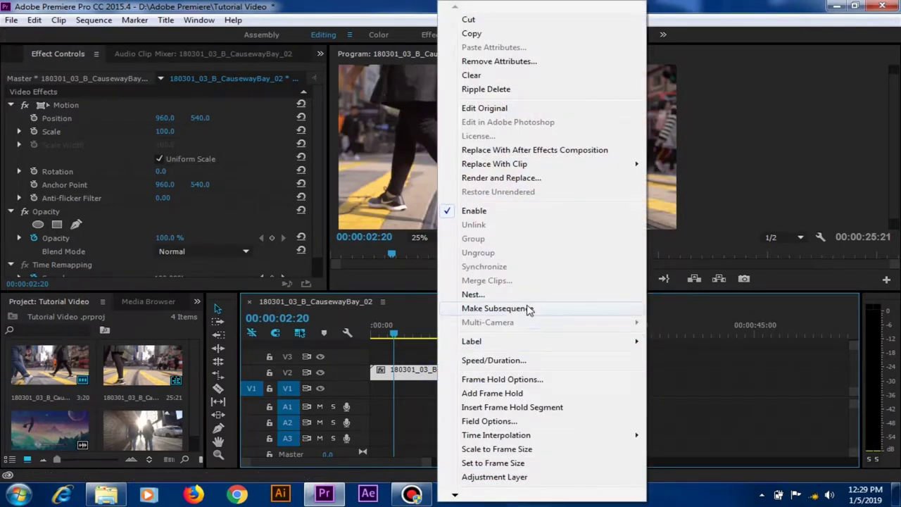
{"action": "left_click", "coordinate": [494, 360]}
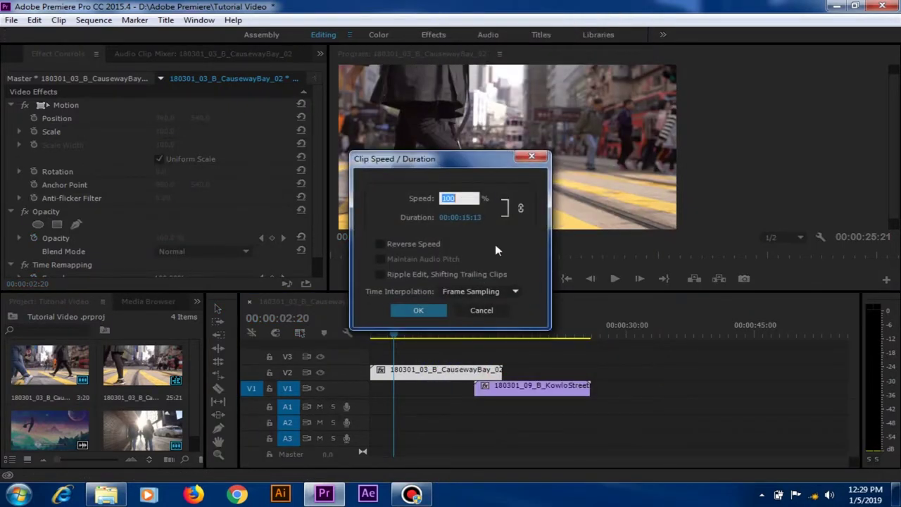
{"action": "left_click_drag", "start_coordinate": [461, 221], "coordinate": [436, 226]}
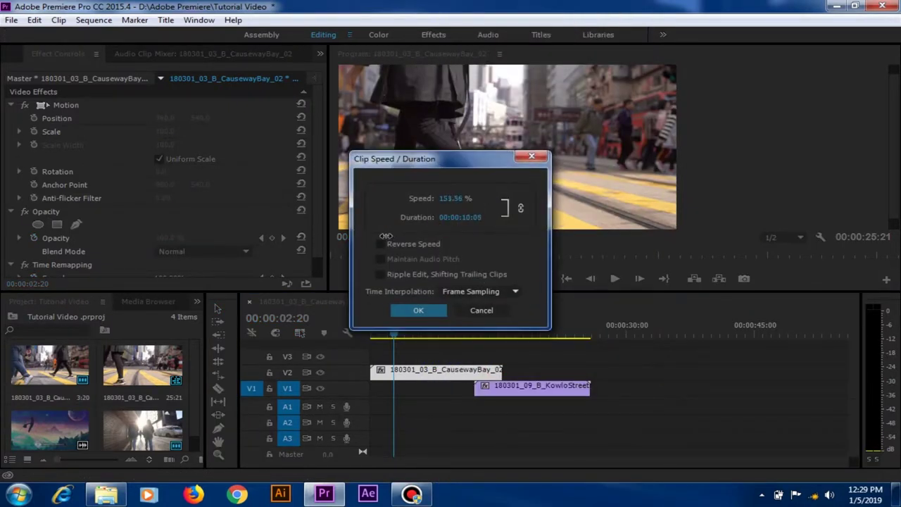
{"action": "left_click", "coordinate": [465, 218]}
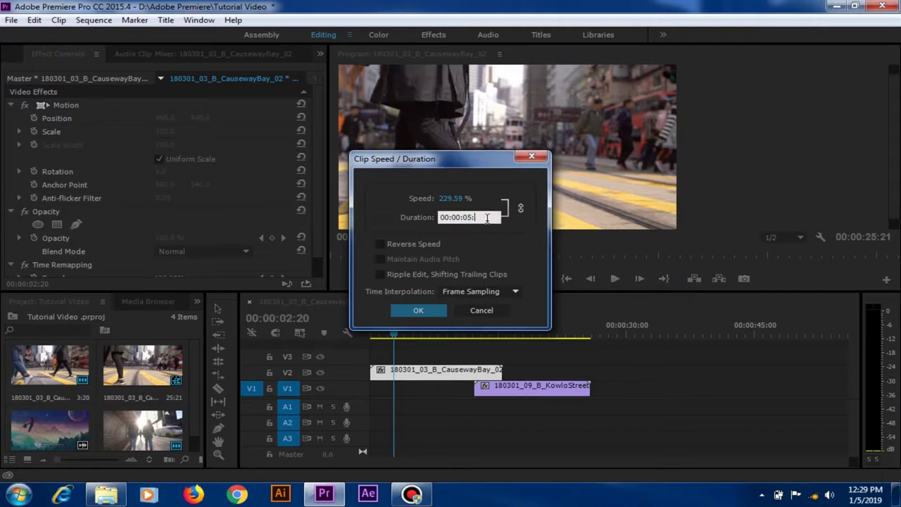
{"action": "key", "text": "Return"}
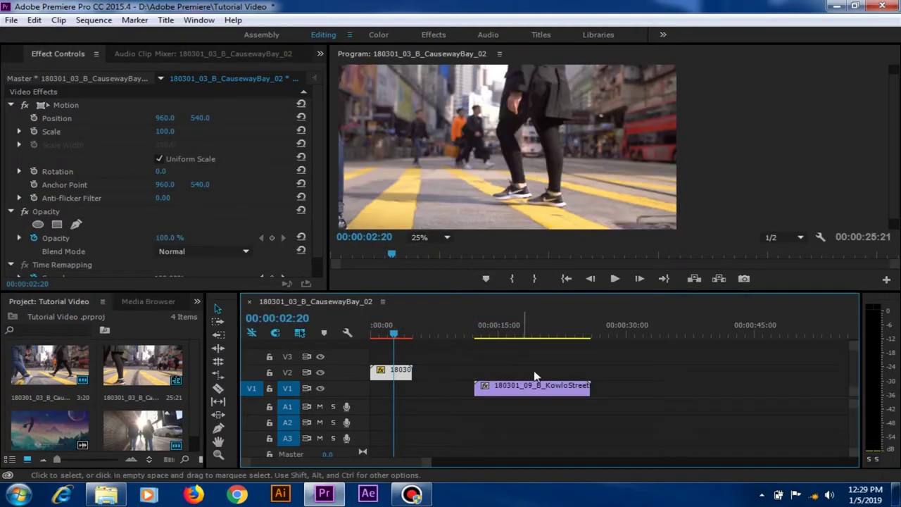
{"action": "left_click_drag", "start_coordinate": [545, 392], "coordinate": [464, 392]}
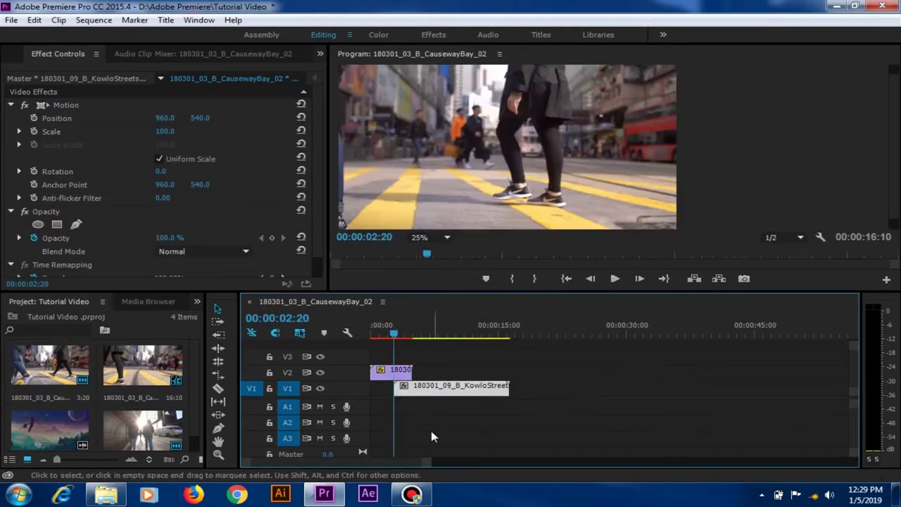
Scrub the opening seconds to preview the cut, then drag the Sound item from Explorer toward Premiere
{"action": "mouse_move", "coordinate": [425, 465]}
{"action": "left_mouse_down"}
{"action": "mouse_move", "coordinate": [384, 466]}
{"action": "mouse_move", "coordinate": [429, 466]}
{"action": "left_mouse_up"}
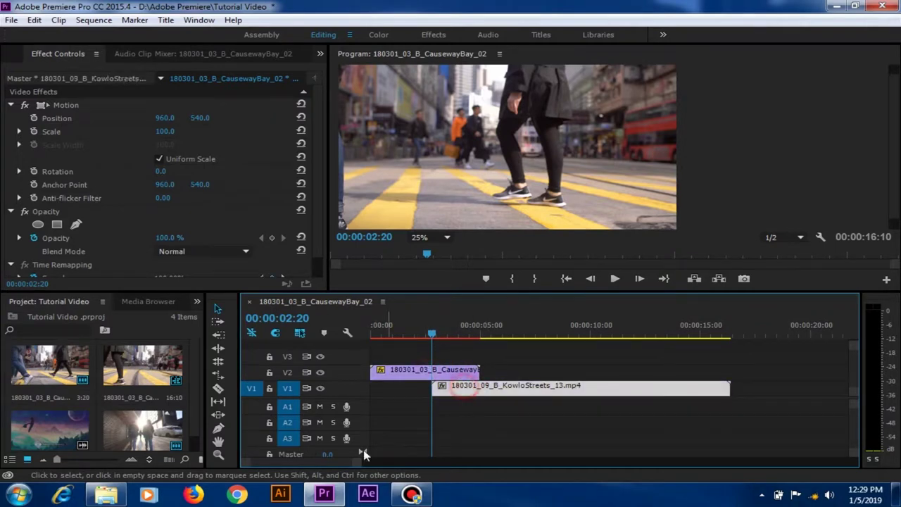
{"action": "left_click_drag", "start_coordinate": [356, 463], "coordinate": [350, 464]}
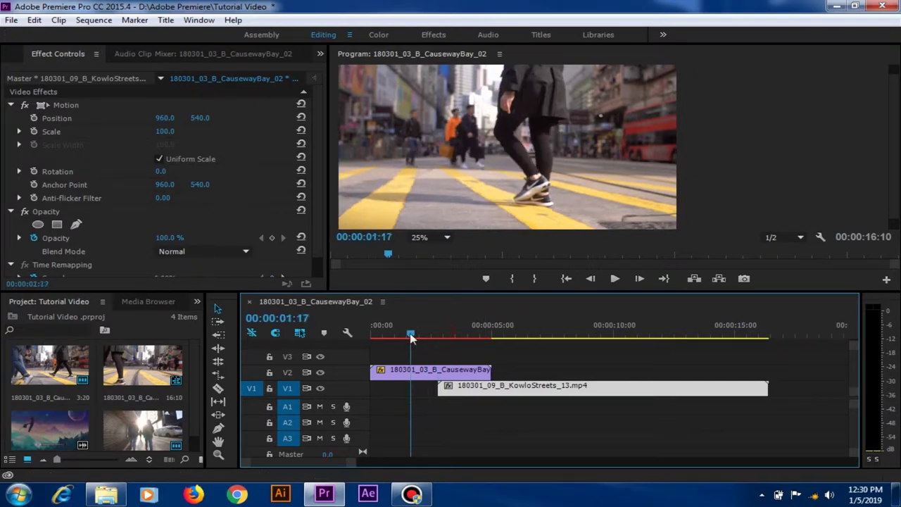
{"action": "left_click_drag", "start_coordinate": [437, 336], "coordinate": [416, 334]}
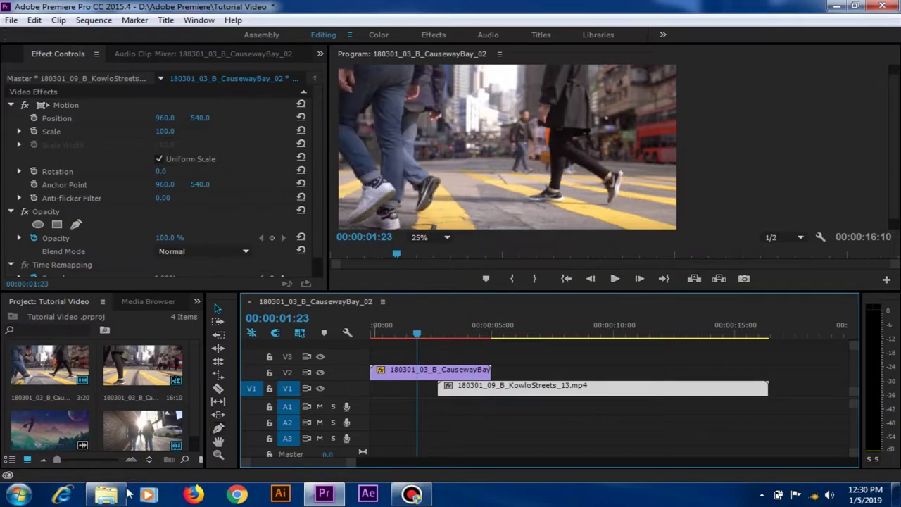
{"action": "left_click", "coordinate": [116, 495]}
{"action": "mouse_move", "coordinate": [856, 184]}
{"action": "left_mouse_down"}
{"action": "mouse_move", "coordinate": [322, 493]}
{"action": "mouse_move", "coordinate": [213, 63]}
{"action": "left_mouse_up"}
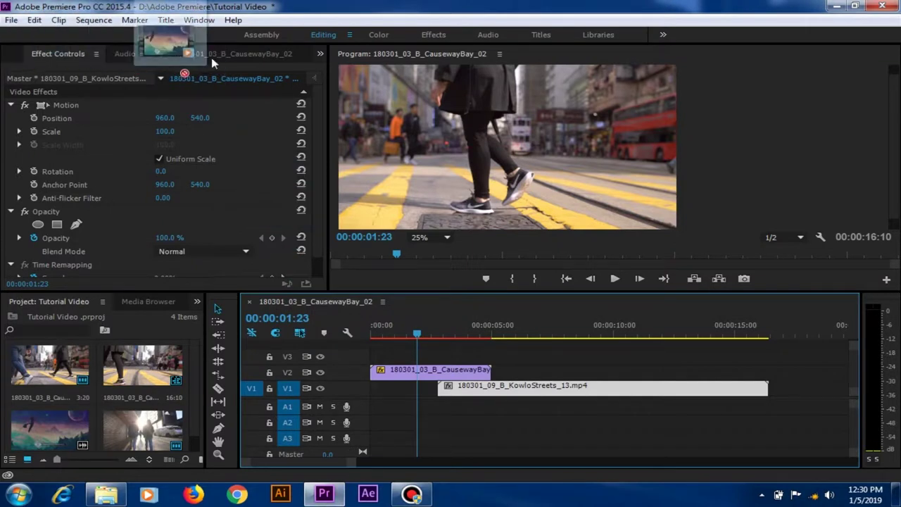
Load Sound.mp4 into the Source monitor and drop only its audio onto track A1
{"action": "left_click_drag", "start_coordinate": [213, 63], "coordinate": [320, 55]}
{"action": "left_click", "coordinate": [321, 53]}
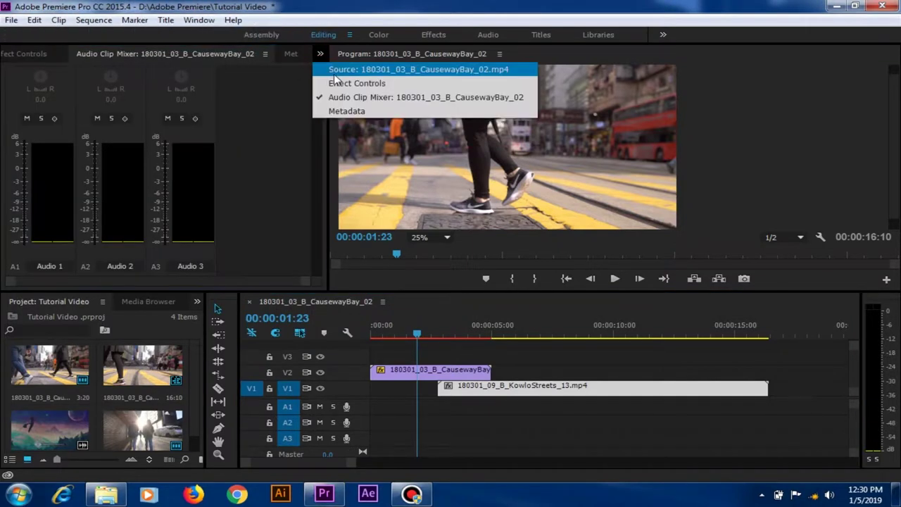
{"action": "left_click", "coordinate": [337, 71]}
{"action": "left_click", "coordinate": [106, 493]}
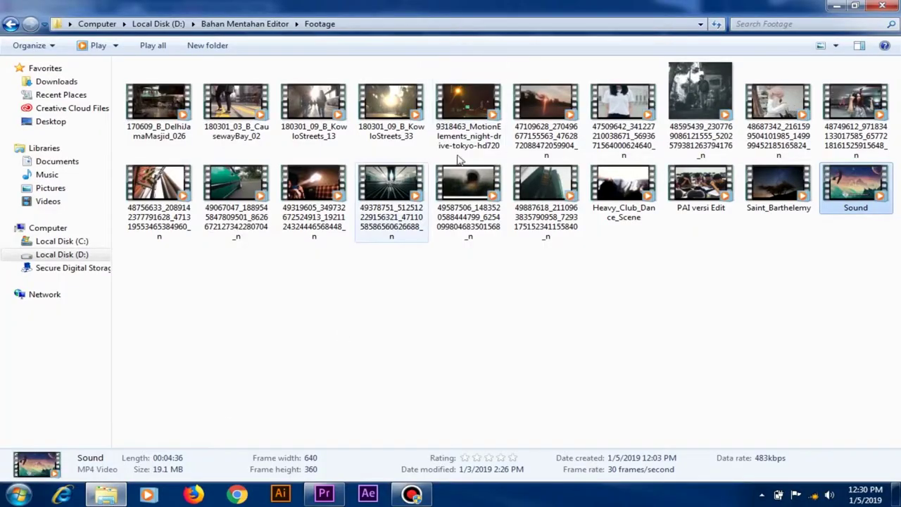
{"action": "mouse_move", "coordinate": [855, 184]}
{"action": "left_mouse_down"}
{"action": "mouse_move", "coordinate": [336, 463]}
{"action": "mouse_move", "coordinate": [175, 153]}
{"action": "left_mouse_up"}
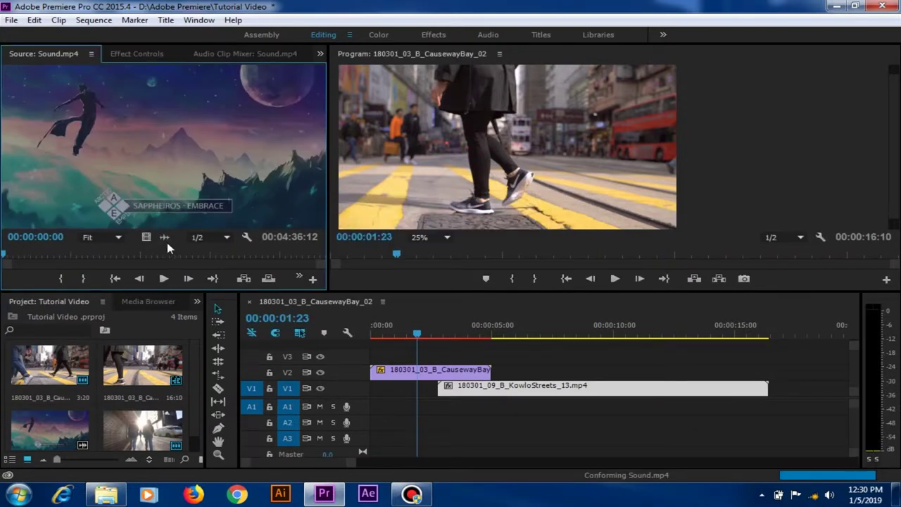
{"action": "left_click_drag", "start_coordinate": [162, 238], "coordinate": [378, 406]}
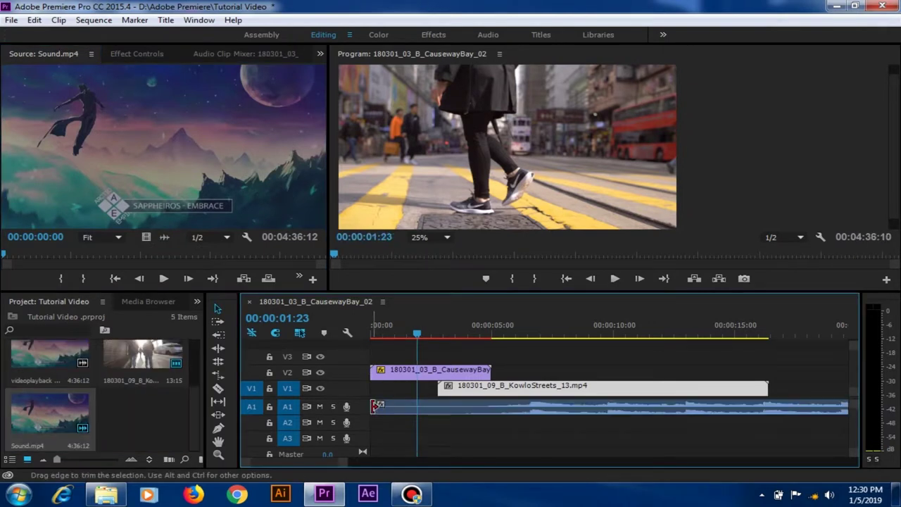
Trim the music's head, slide it to 0:00, and cut its tail to end with KowloStreets_13
{"action": "left_click_drag", "start_coordinate": [484, 409], "coordinate": [525, 416]}
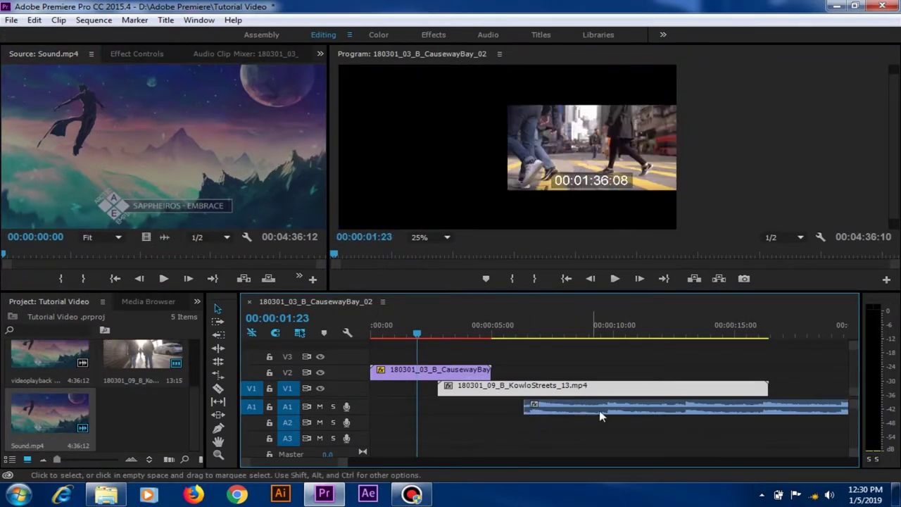
{"action": "left_click_drag", "start_coordinate": [623, 408], "coordinate": [476, 416]}
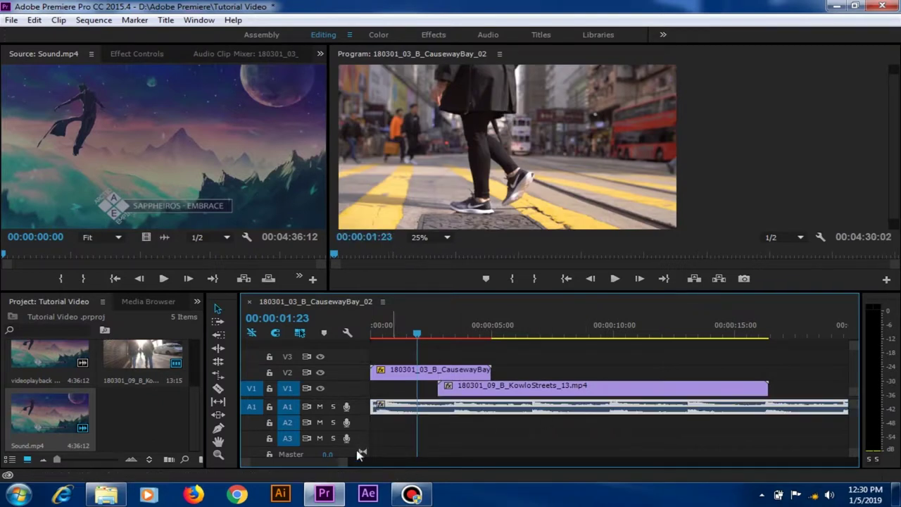
{"action": "left_click_drag", "start_coordinate": [349, 467], "coordinate": [654, 467]}
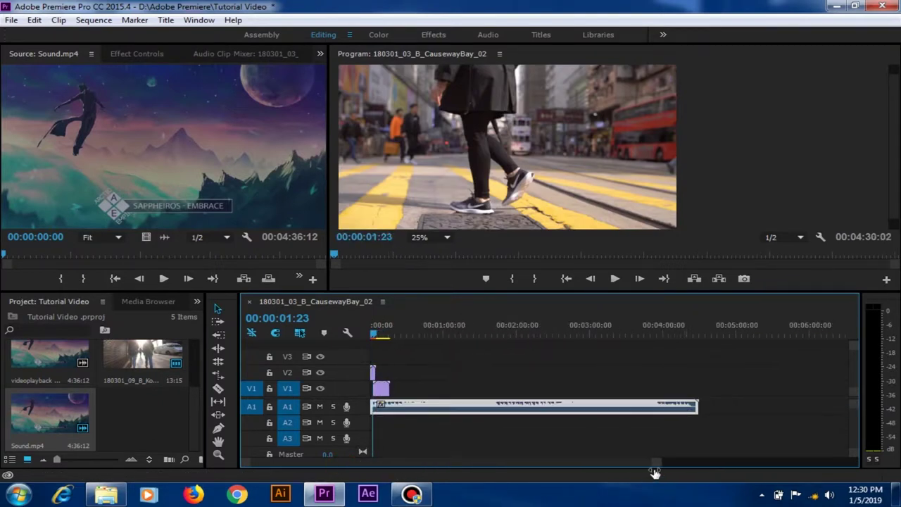
{"action": "left_click_drag", "start_coordinate": [697, 409], "coordinate": [389, 420]}
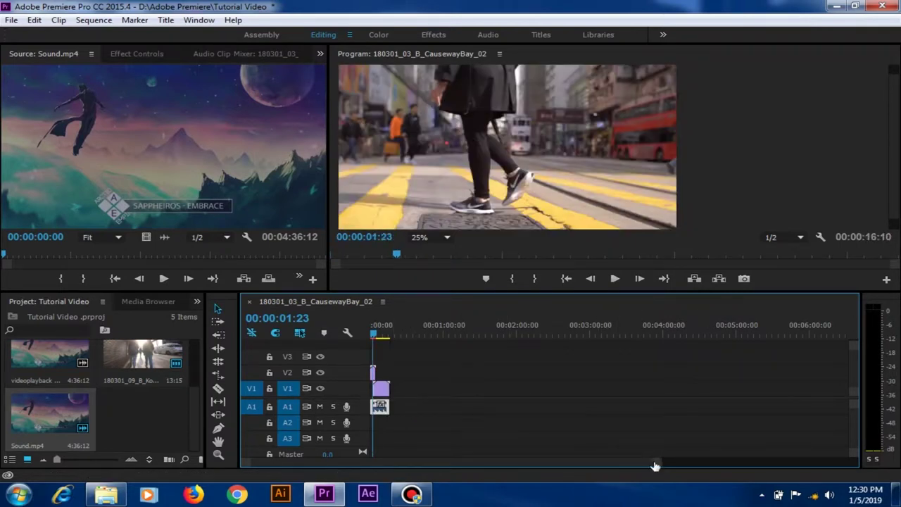
{"action": "left_click_drag", "start_coordinate": [654, 466], "coordinate": [532, 475]}
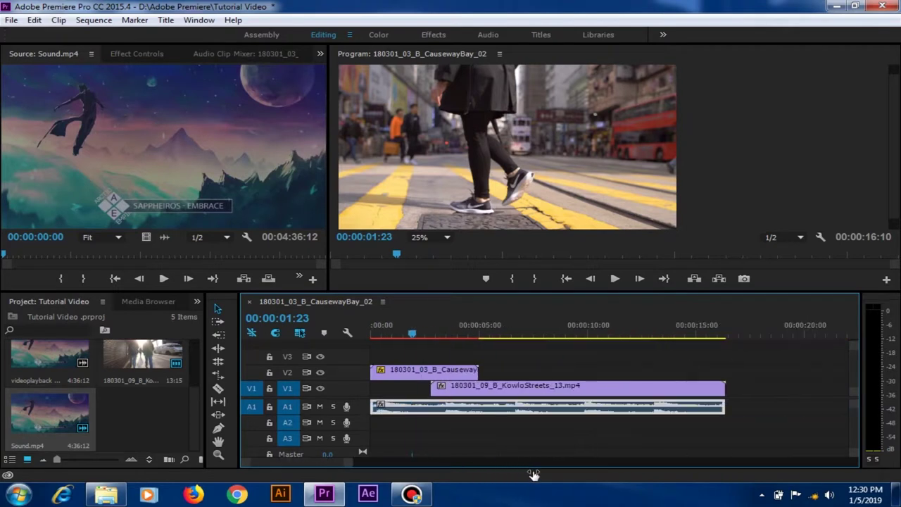
{"action": "left_click", "coordinate": [572, 279]}
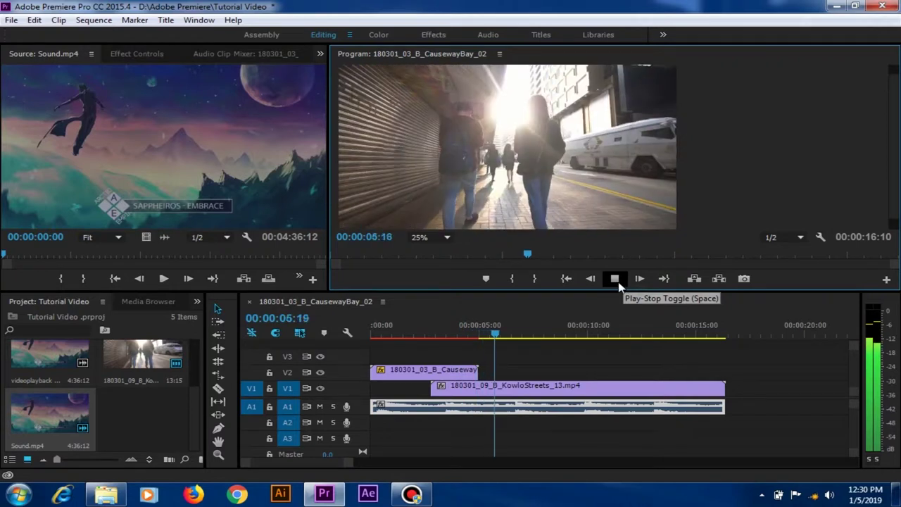
{"action": "left_click", "coordinate": [615, 279]}
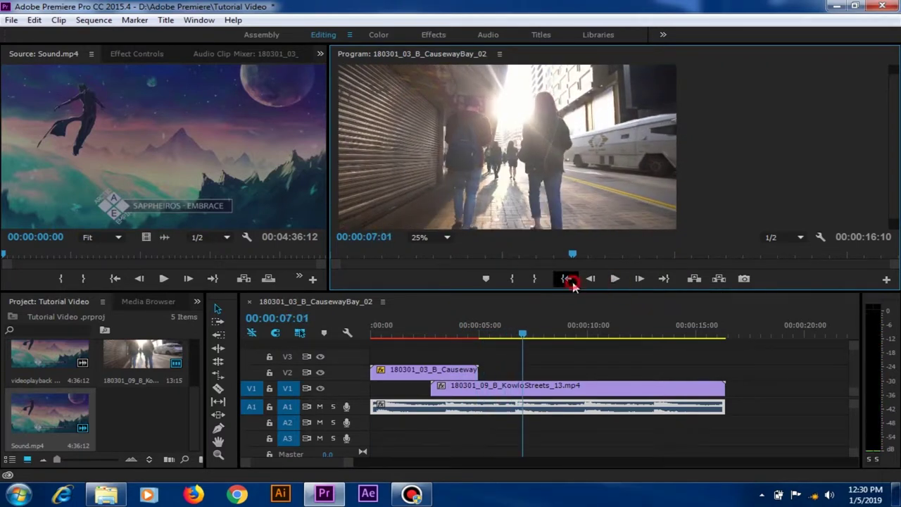
{"action": "left_click", "coordinate": [571, 280]}
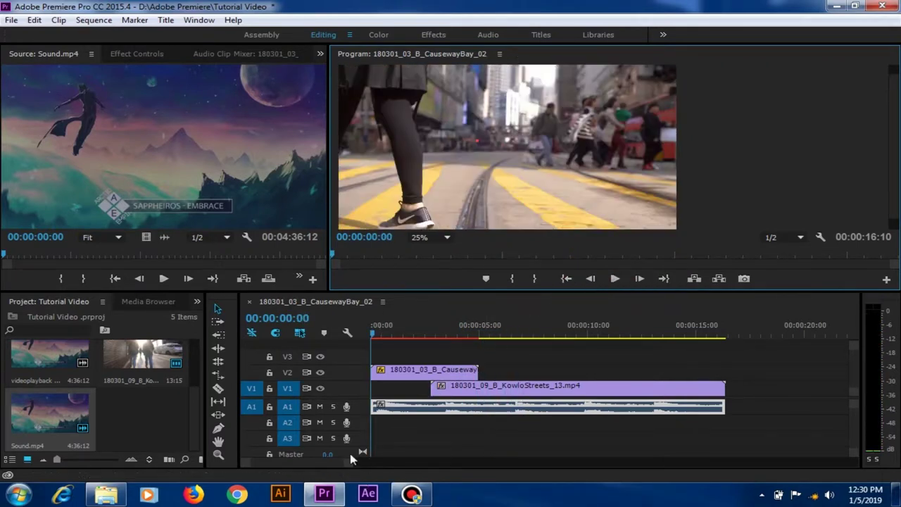
{"action": "scroll", "coordinate": [362, 466], "scroll_direction": "down", "scroll_amount": 5}
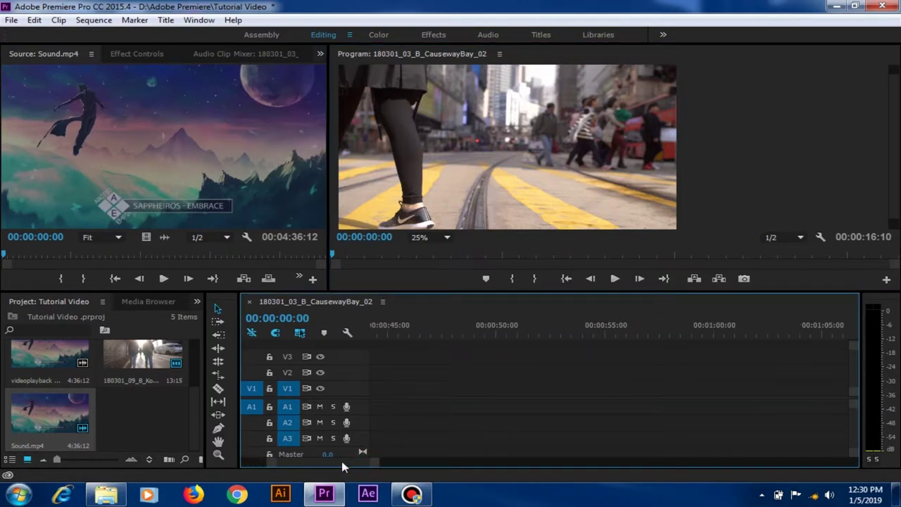
{"action": "scroll", "coordinate": [342, 462], "scroll_direction": "up", "scroll_amount": 5}
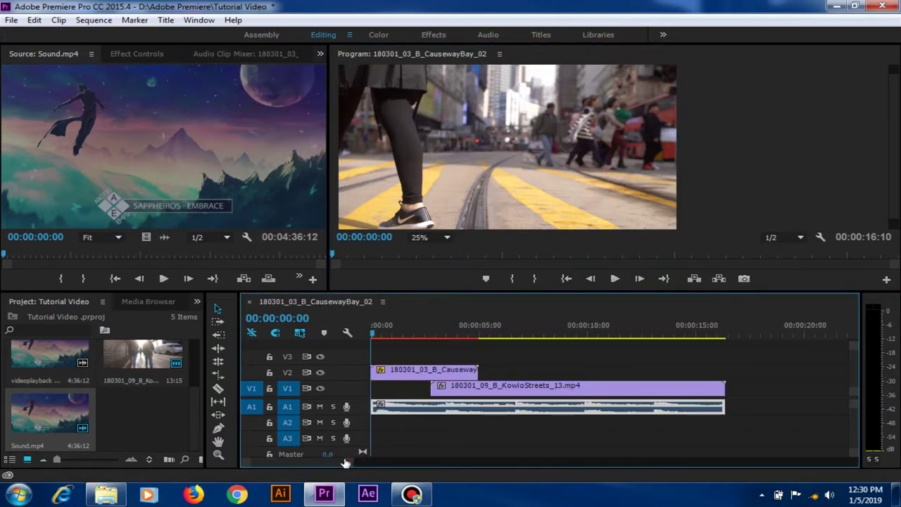
Park the playhead at 00:00:01:12 on the CausewayBay clip and switch to the Razor tool (C)
{"action": "left_click_drag", "start_coordinate": [354, 467], "coordinate": [328, 468]}
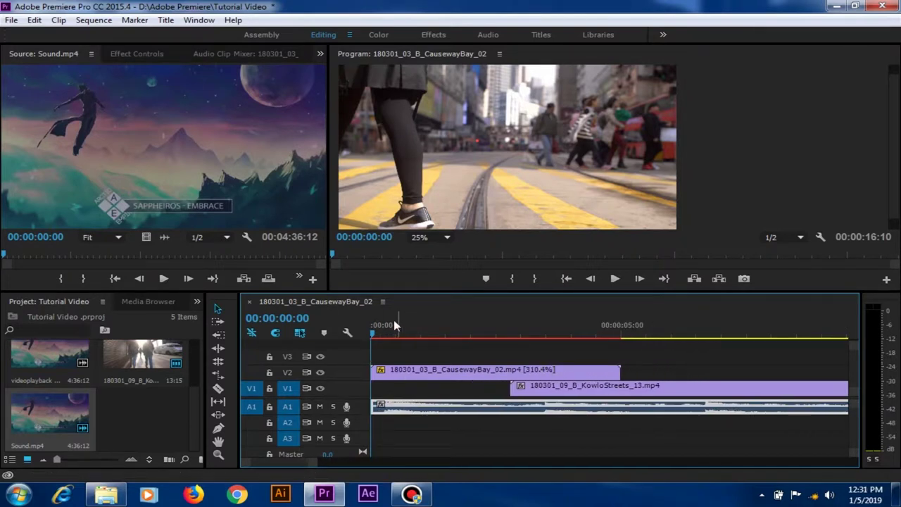
{"action": "mouse_move", "coordinate": [374, 337]}
{"action": "left_mouse_down"}
{"action": "mouse_move", "coordinate": [450, 347]}
{"action": "mouse_move", "coordinate": [443, 347]}
{"action": "left_mouse_up"}
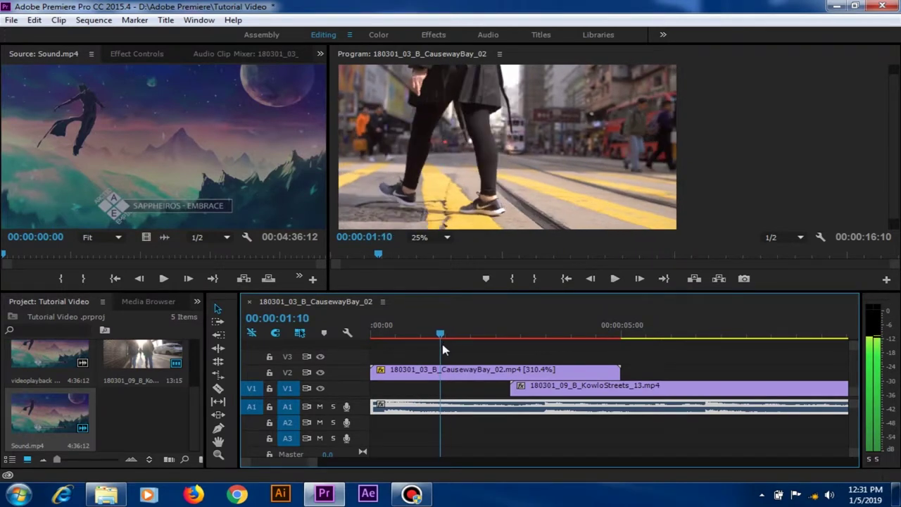
{"action": "key", "text": "Right"}
{"action": "key", "text": "Right"}
{"action": "key", "text": "c"}
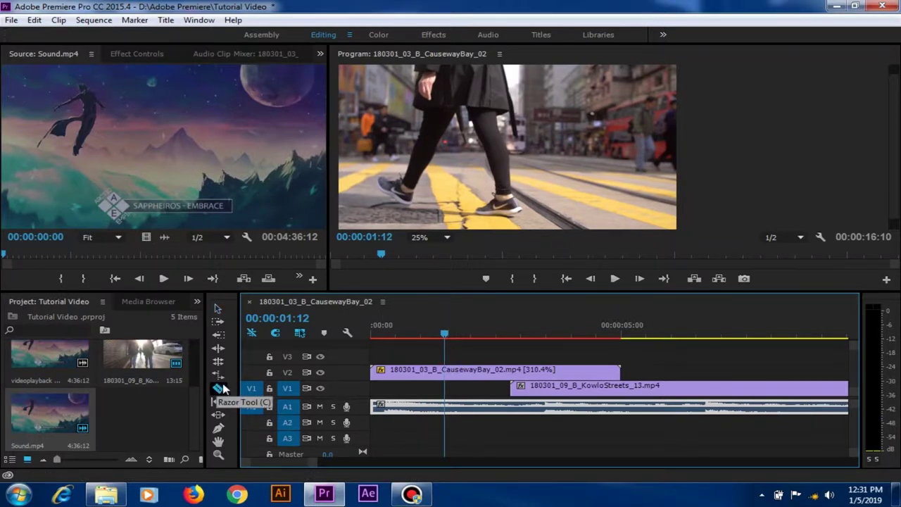
Razor-cut CausewayBay_02 on V2 at 00:00:01:12, then select each resulting piece
{"action": "left_click", "coordinate": [449, 373]}
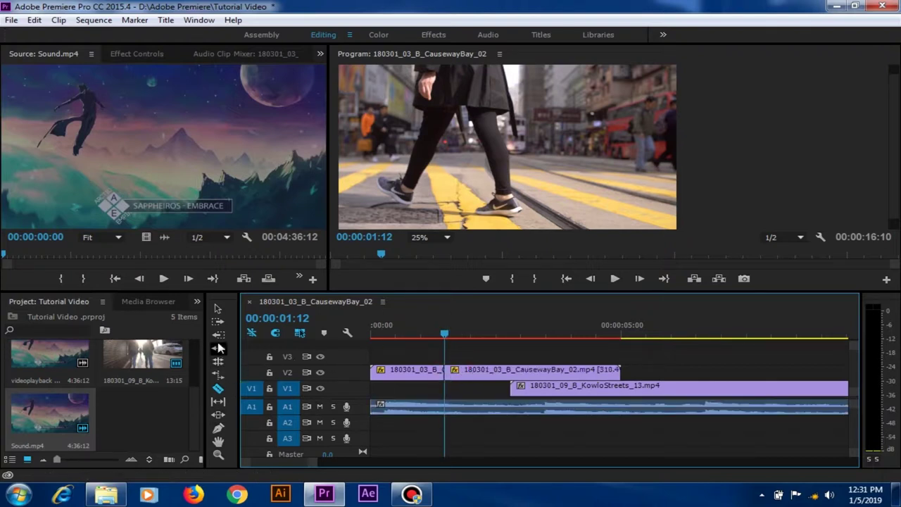
{"action": "left_click", "coordinate": [217, 310]}
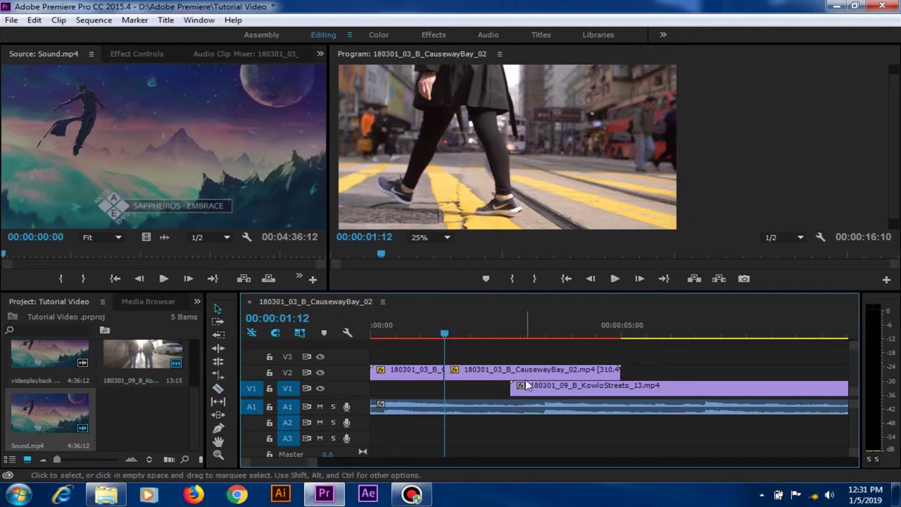
{"action": "left_click", "coordinate": [417, 373]}
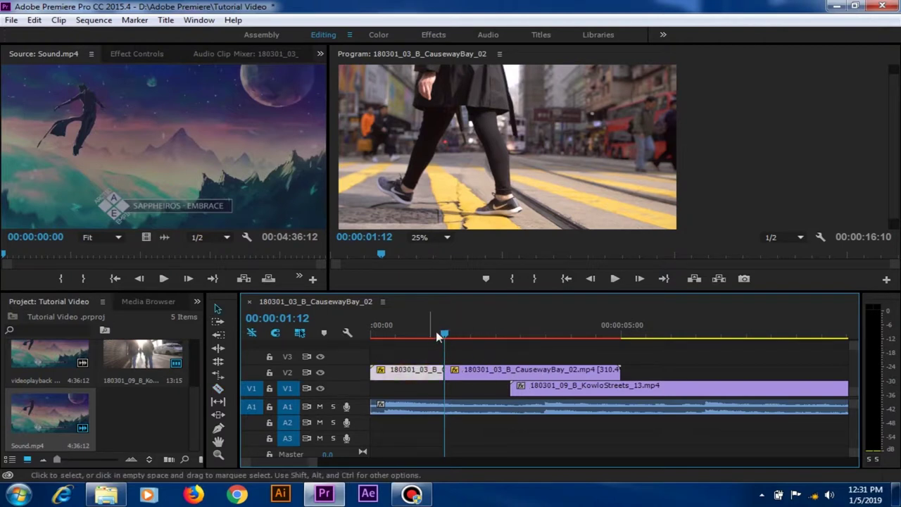
{"action": "left_click_drag", "start_coordinate": [444, 333], "coordinate": [454, 333]}
{"action": "left_click", "coordinate": [473, 370]}
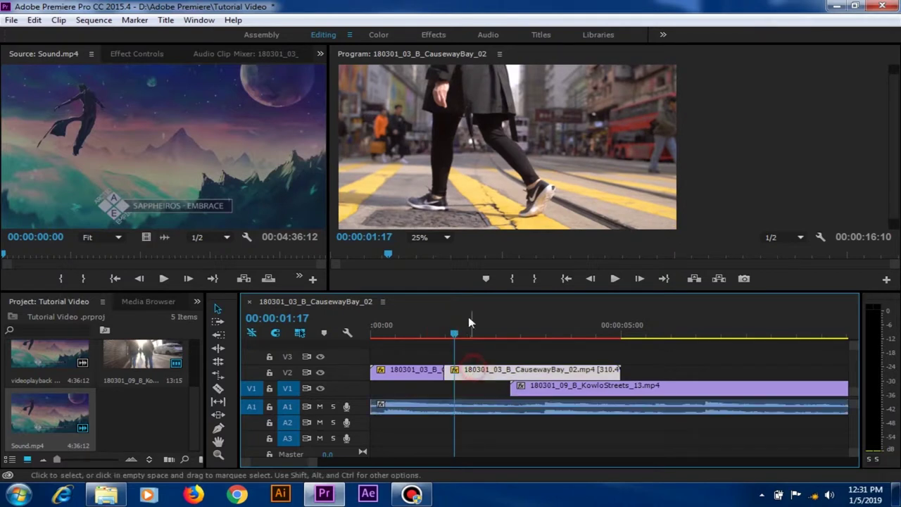
Grade the second CausewayBay_02 piece in Lumetri: temperature -60, exposure -1.2, blacks -33.3, saturation 193.3
{"action": "left_click", "coordinate": [379, 34]}
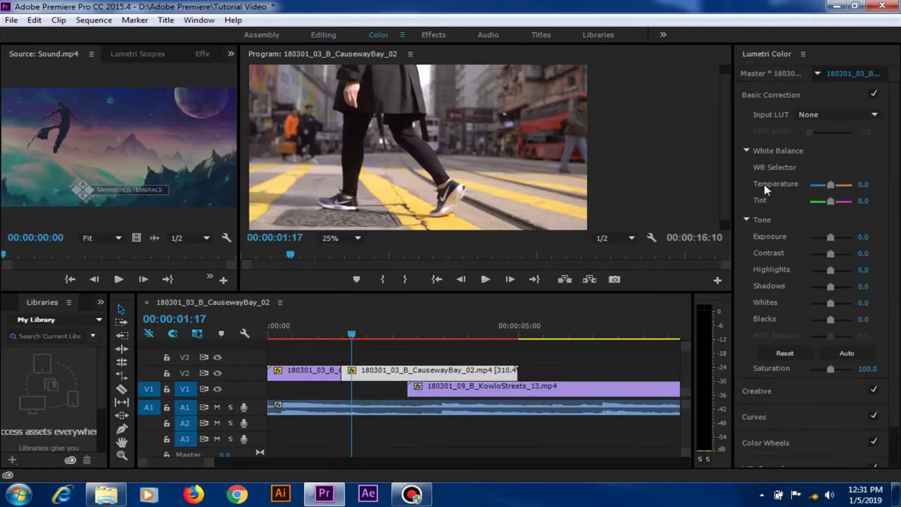
{"action": "left_click_drag", "start_coordinate": [831, 185], "coordinate": [823, 186]}
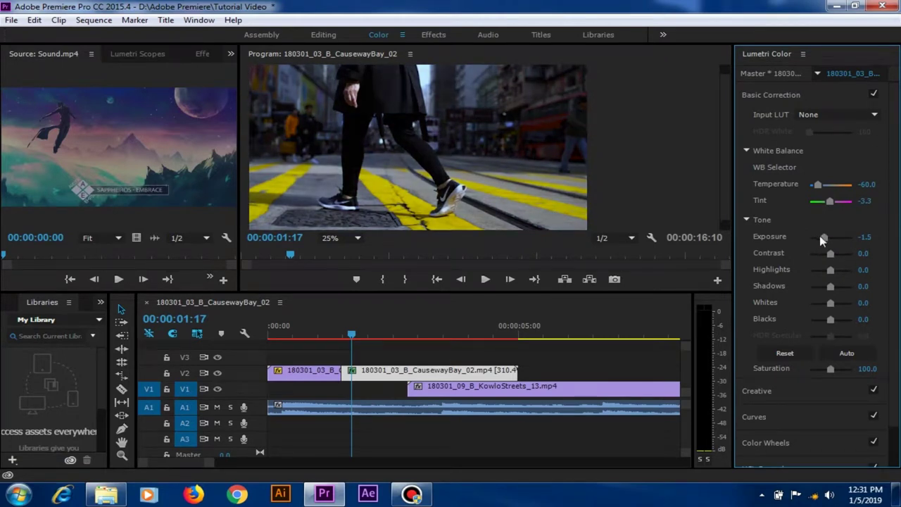
{"action": "left_click_drag", "start_coordinate": [825, 241], "coordinate": [838, 276]}
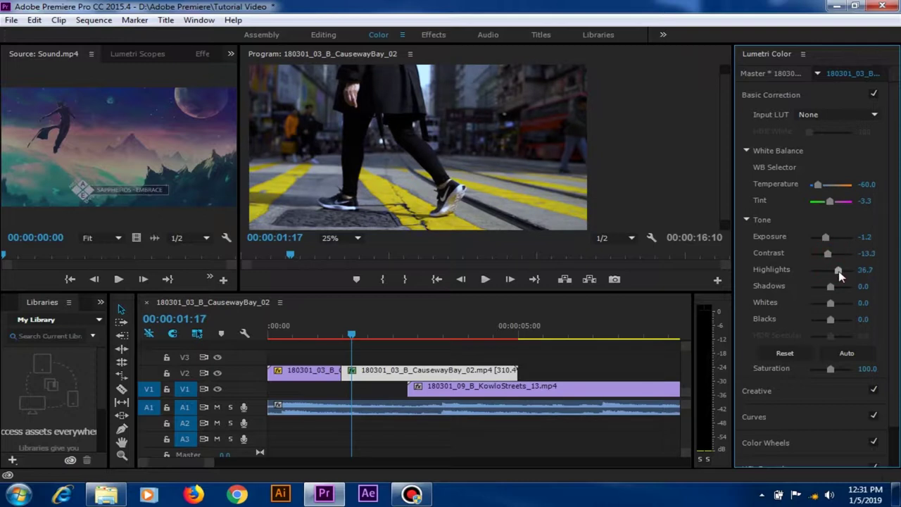
{"action": "left_click", "coordinate": [827, 287]}
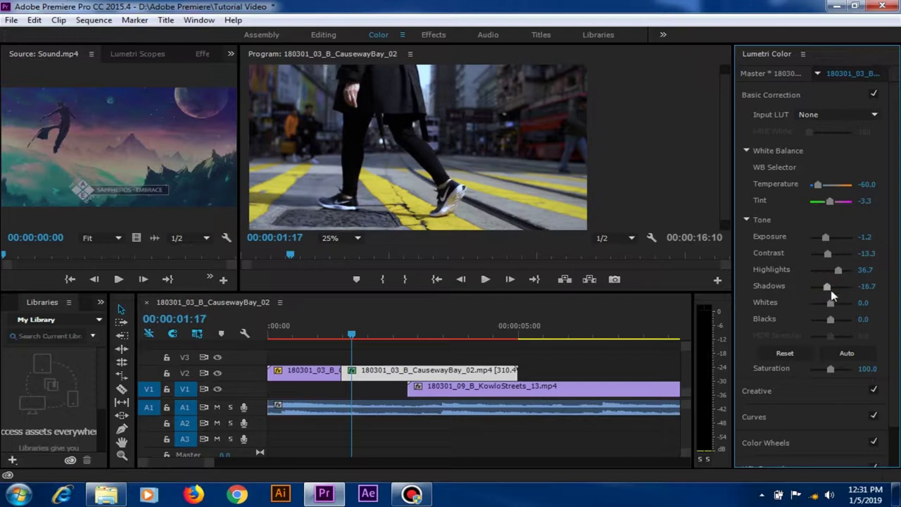
{"action": "left_click_drag", "start_coordinate": [831, 303], "coordinate": [823, 334]}
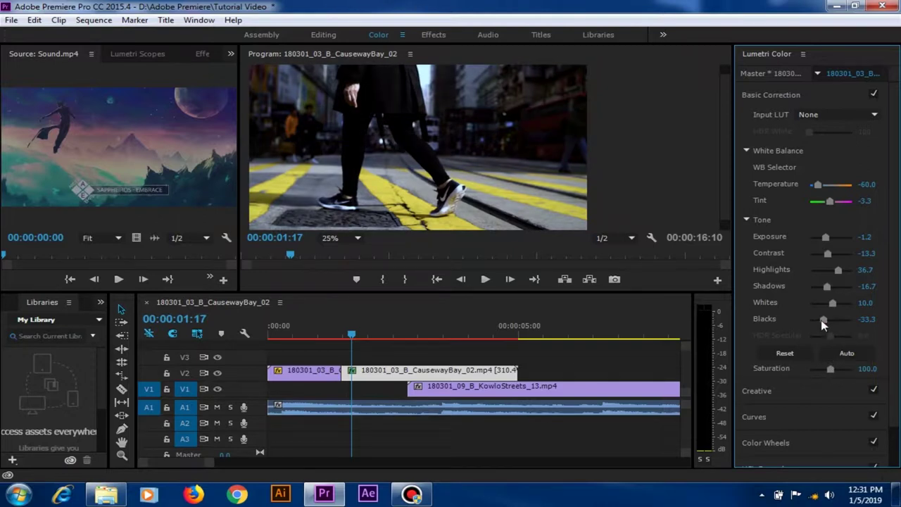
{"action": "left_click_drag", "start_coordinate": [829, 373], "coordinate": [839, 373]}
{"action": "left_click_drag", "start_coordinate": [850, 370], "coordinate": [855, 370]}
{"action": "mouse_move", "coordinate": [353, 335]}
{"action": "left_mouse_down"}
{"action": "mouse_move", "coordinate": [323, 336]}
{"action": "mouse_move", "coordinate": [354, 347]}
{"action": "left_mouse_up"}
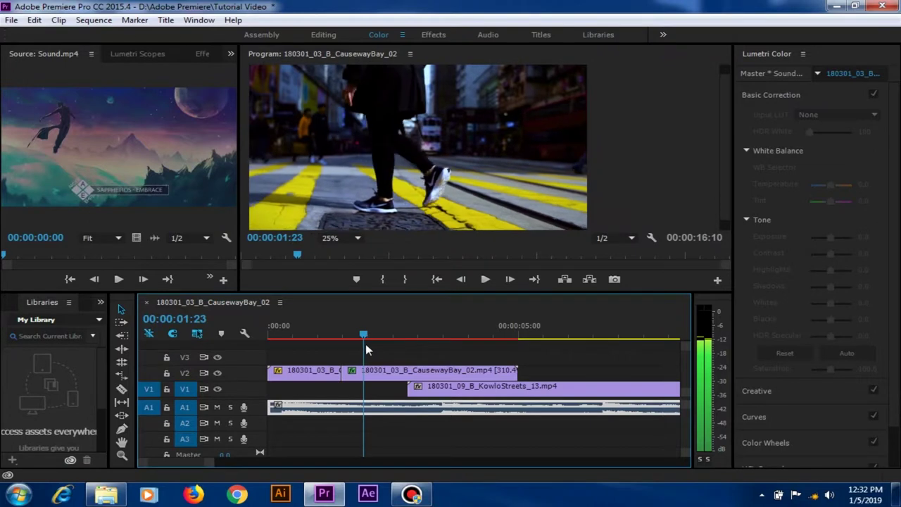
Trim the end of KowloStreets_13 on V1 so the sequence runs 00:00:10:01
{"action": "mouse_move", "coordinate": [356, 346]}
{"action": "left_mouse_down"}
{"action": "mouse_move", "coordinate": [332, 347]}
{"action": "mouse_move", "coordinate": [460, 351]}
{"action": "mouse_move", "coordinate": [332, 357]}
{"action": "left_mouse_up"}
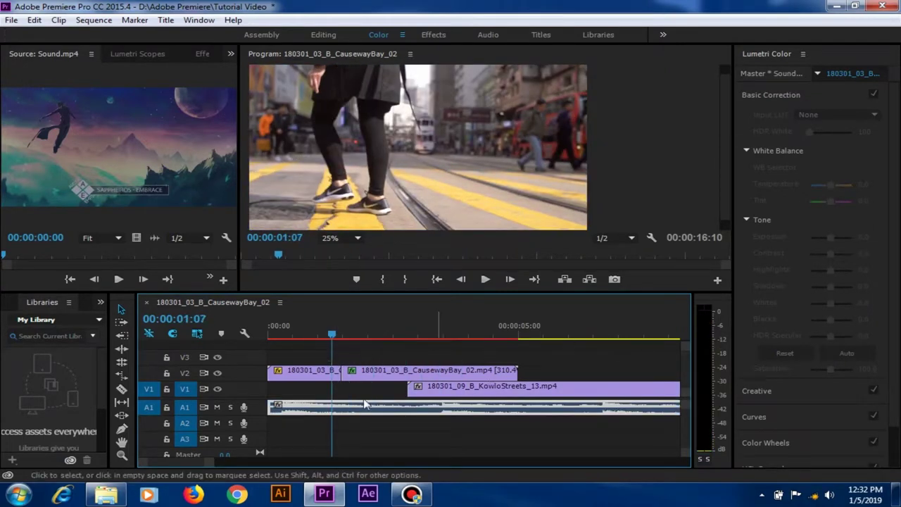
{"action": "key", "text": "minus"}
{"action": "key", "text": "minus"}
{"action": "key", "text": "minus"}
{"action": "left_click_drag", "start_coordinate": [270, 460], "coordinate": [287, 457]}
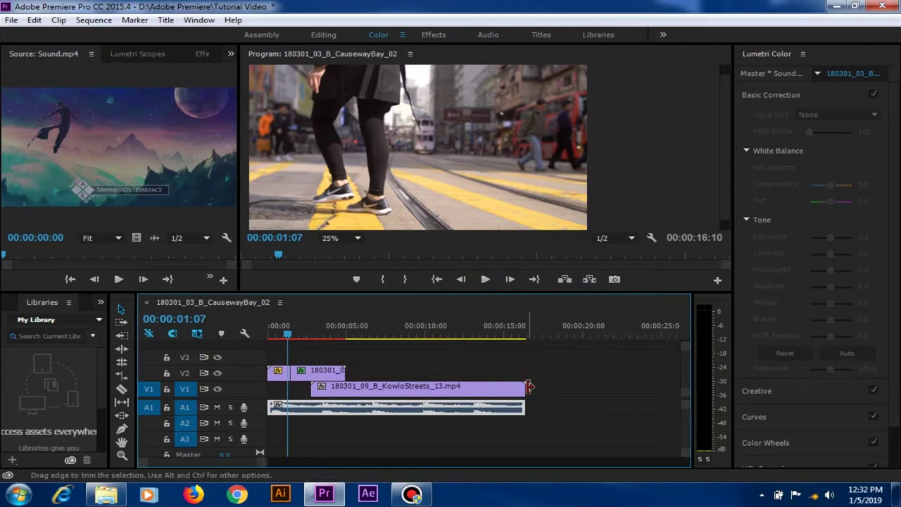
{"action": "mouse_move", "coordinate": [528, 387]}
{"action": "left_mouse_down"}
{"action": "mouse_move", "coordinate": [483, 404]}
{"action": "mouse_move", "coordinate": [517, 407]}
{"action": "mouse_move", "coordinate": [424, 407]}
{"action": "left_mouse_up"}
{"action": "left_click_drag", "start_coordinate": [288, 337], "coordinate": [283, 339]}
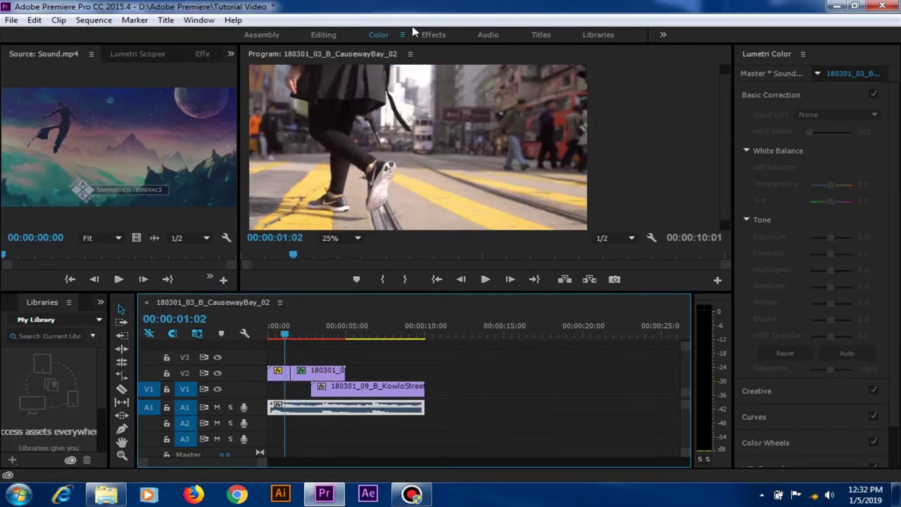
Apply a Wipe video transition at the cut between the two CausewayBay_02 pieces on V2
{"action": "left_click", "coordinate": [430, 35]}
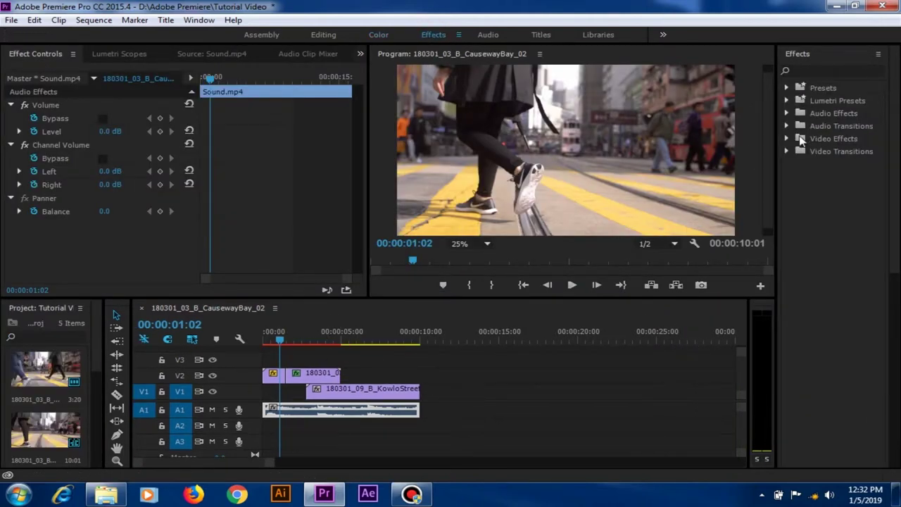
{"action": "left_click", "coordinate": [787, 151]}
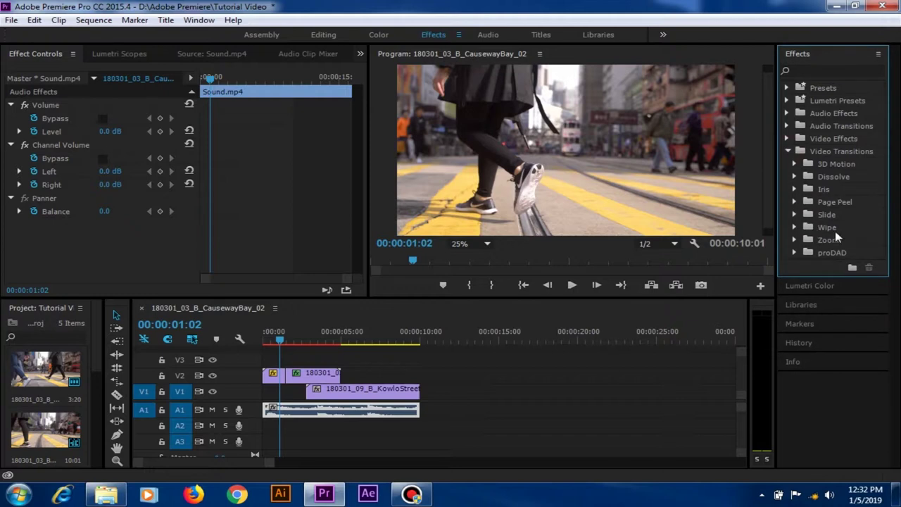
{"action": "left_click", "coordinate": [795, 227]}
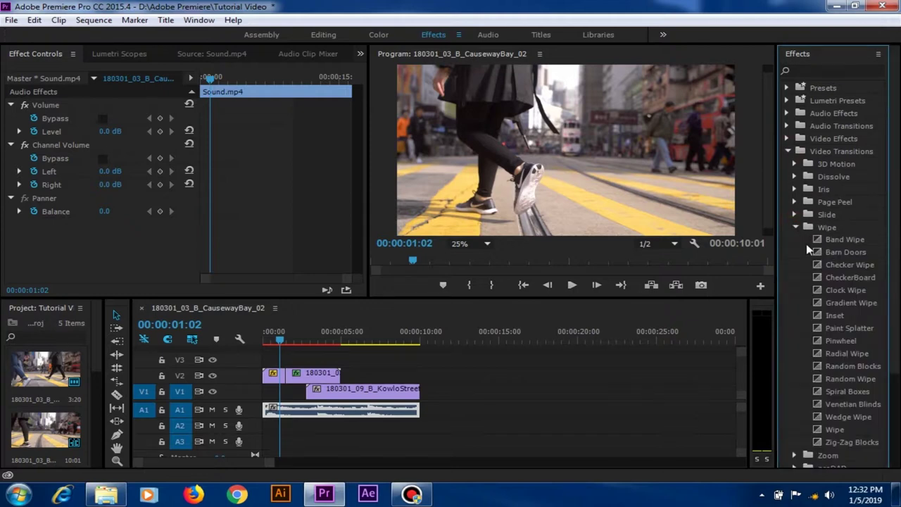
{"action": "scroll", "coordinate": [888, 236], "scroll_direction": "down", "scroll_amount": 3}
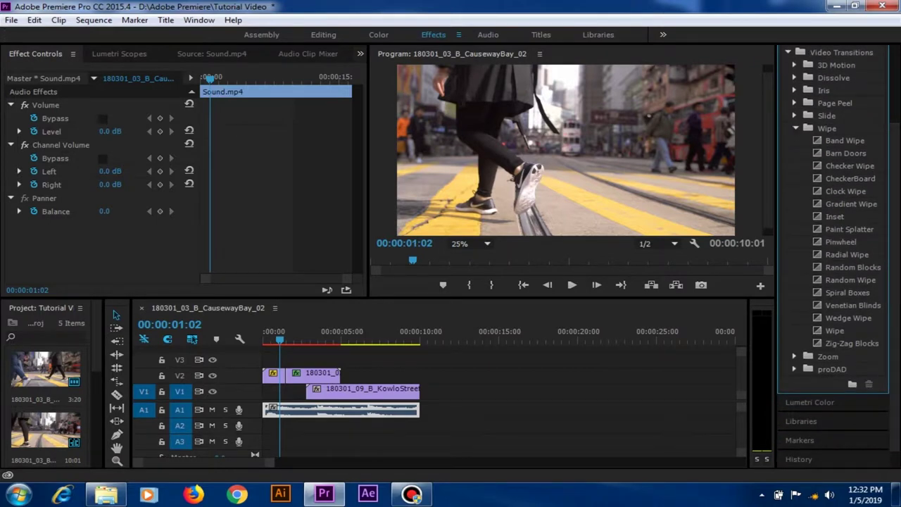
{"action": "left_click_drag", "start_coordinate": [835, 333], "coordinate": [288, 377]}
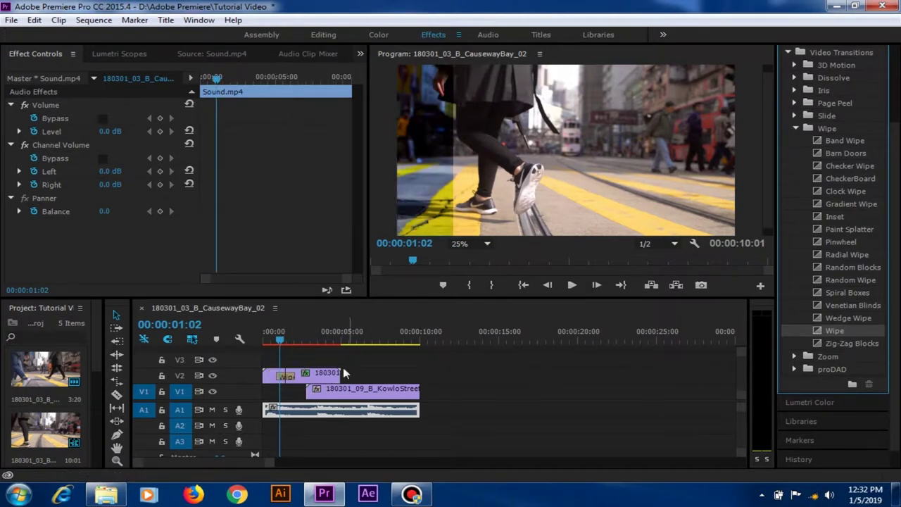
{"action": "mouse_move", "coordinate": [281, 342]}
{"action": "left_mouse_down"}
{"action": "mouse_move", "coordinate": [264, 348]}
{"action": "mouse_move", "coordinate": [275, 350]}
{"action": "left_mouse_up"}
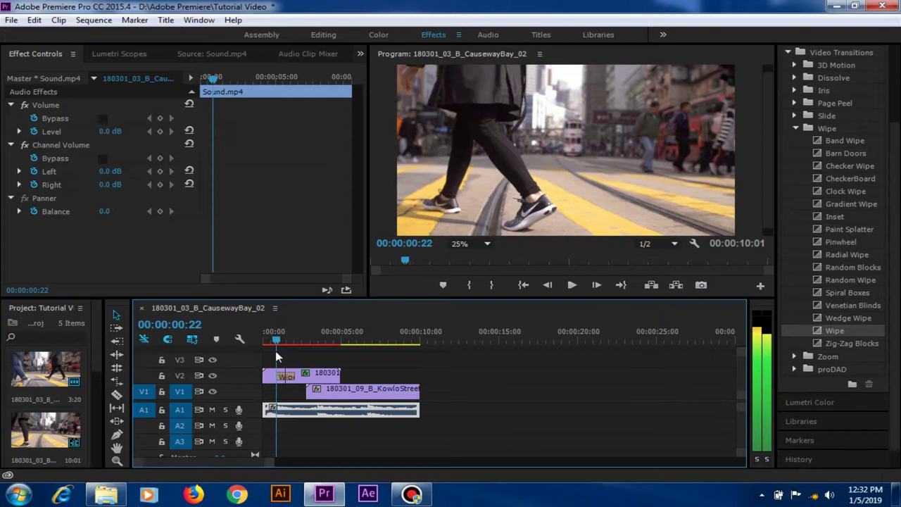
Shift KowloStreets_13 to start about 3¾ s in and trim its end to 00:00:10:19
{"action": "left_click", "coordinate": [294, 341]}
{"action": "mouse_move", "coordinate": [296, 344]}
{"action": "left_mouse_down"}
{"action": "mouse_move", "coordinate": [273, 344]}
{"action": "mouse_move", "coordinate": [296, 352]}
{"action": "mouse_move", "coordinate": [275, 354]}
{"action": "mouse_move", "coordinate": [298, 349]}
{"action": "left_mouse_up"}
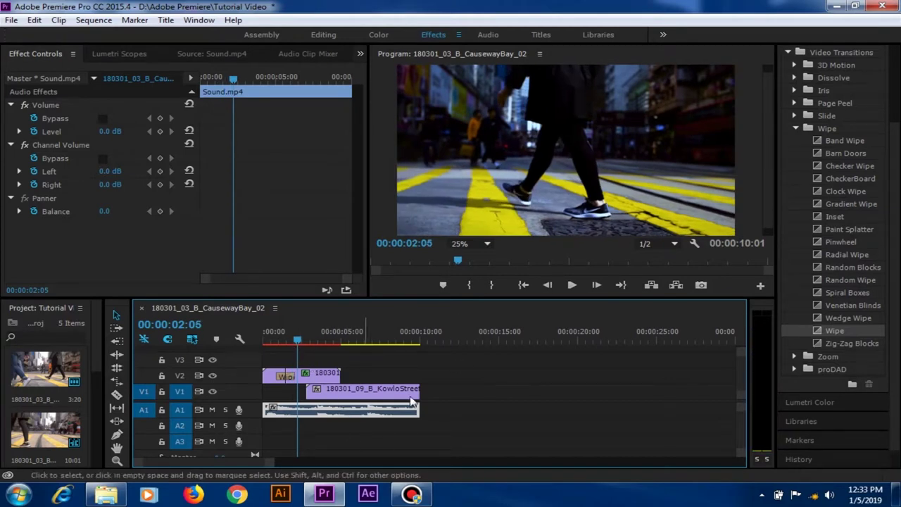
{"action": "left_click_drag", "start_coordinate": [356, 391], "coordinate": [360, 396]}
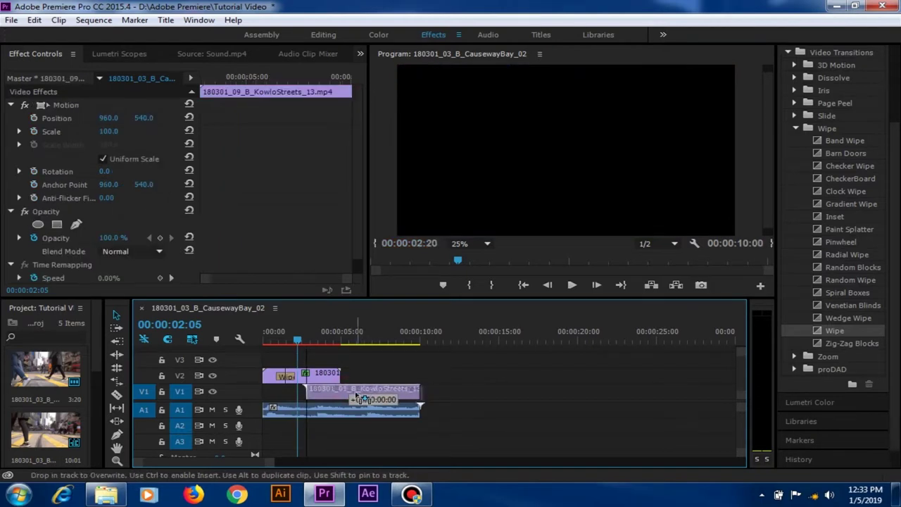
{"action": "left_click_drag", "start_coordinate": [360, 399], "coordinate": [361, 399]}
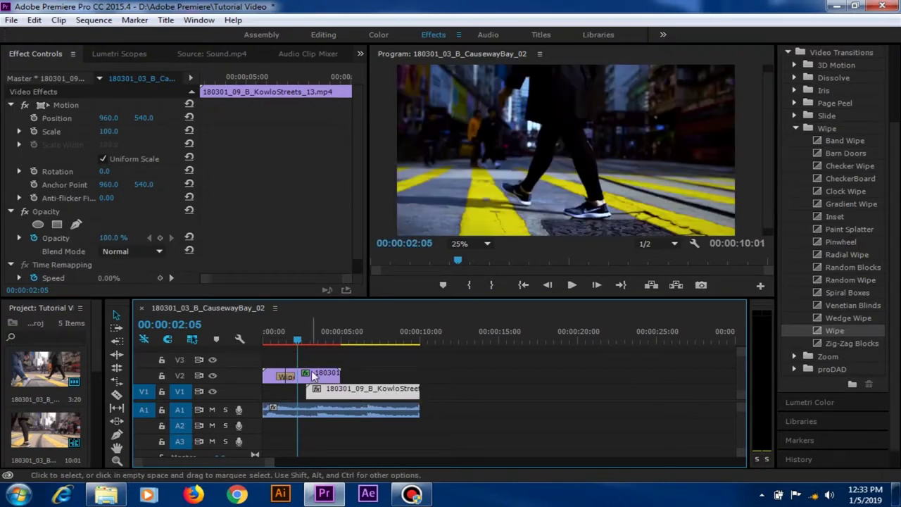
{"action": "left_click_drag", "start_coordinate": [417, 407], "coordinate": [423, 390]}
{"action": "left_click_drag", "start_coordinate": [342, 392], "coordinate": [359, 396]}
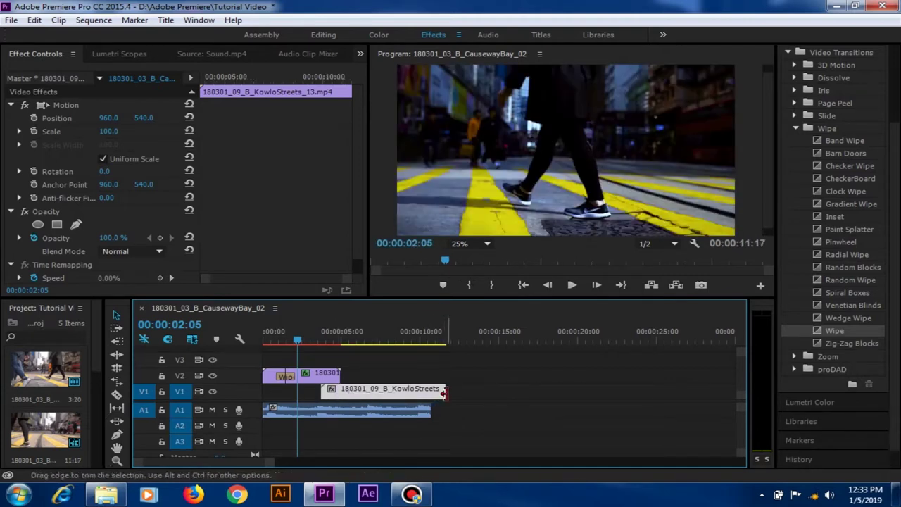
{"action": "left_click_drag", "start_coordinate": [449, 392], "coordinate": [431, 392]}
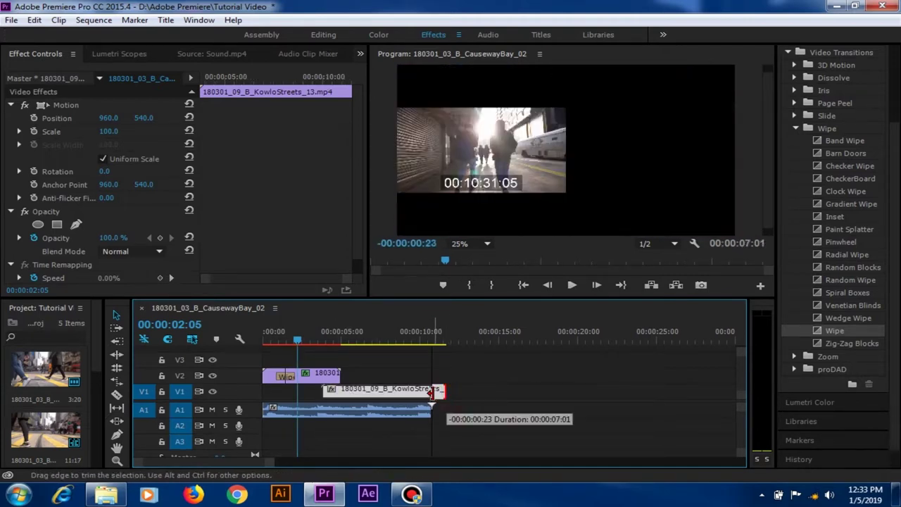
{"action": "left_click_drag", "start_coordinate": [297, 341], "coordinate": [321, 343]}
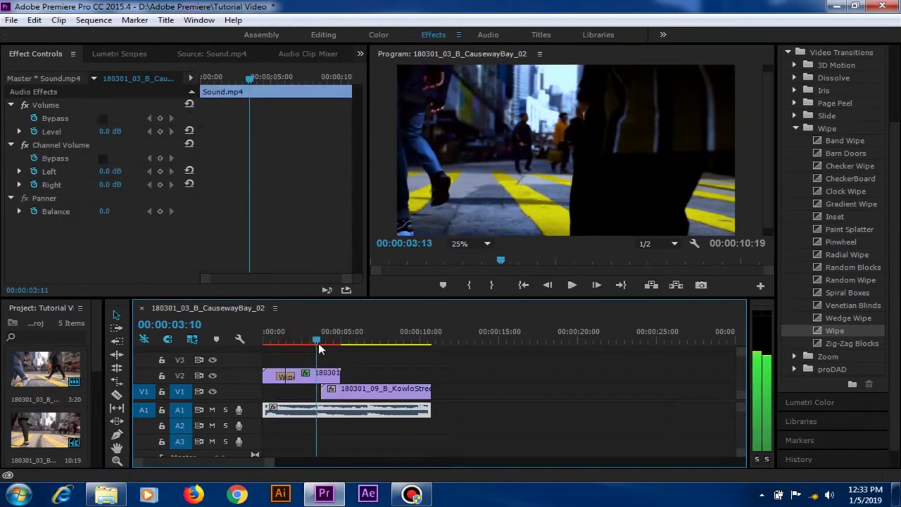
Razor-cut the V2 CausewayBay_02 clip at 00:00:03:17 and select the short end piece
{"action": "left_click", "coordinate": [547, 284]}
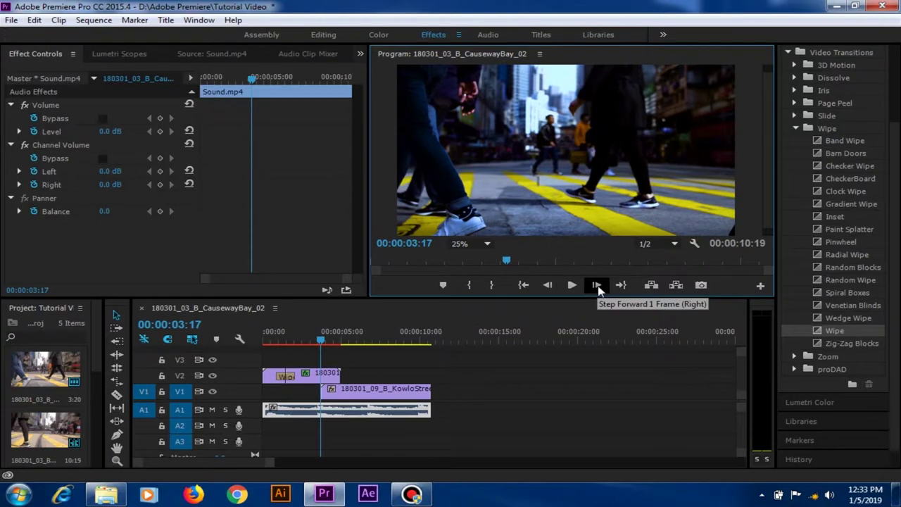
{"action": "left_click", "coordinate": [598, 287]}
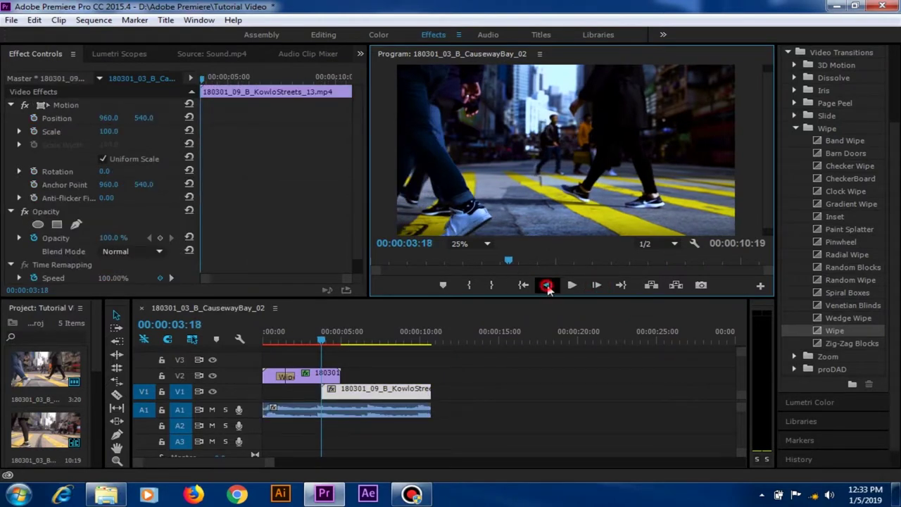
{"action": "left_click", "coordinate": [546, 285]}
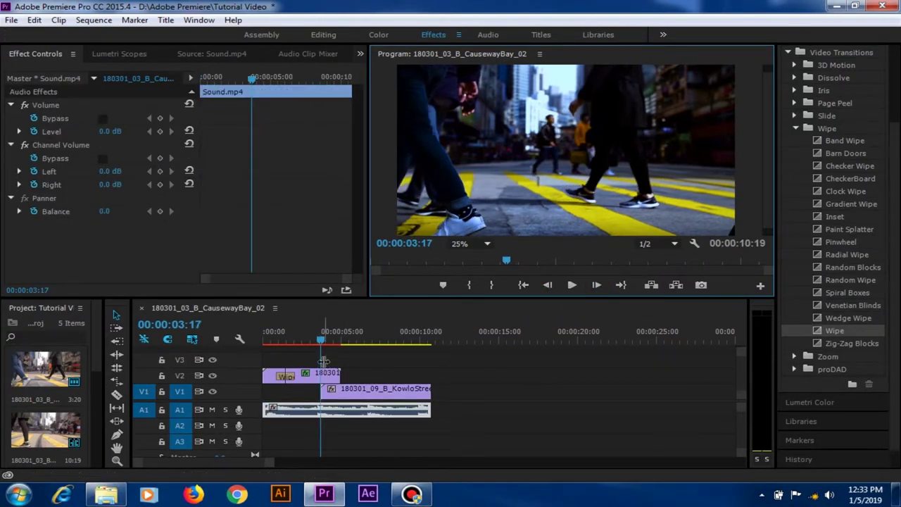
{"action": "key", "text": "c"}
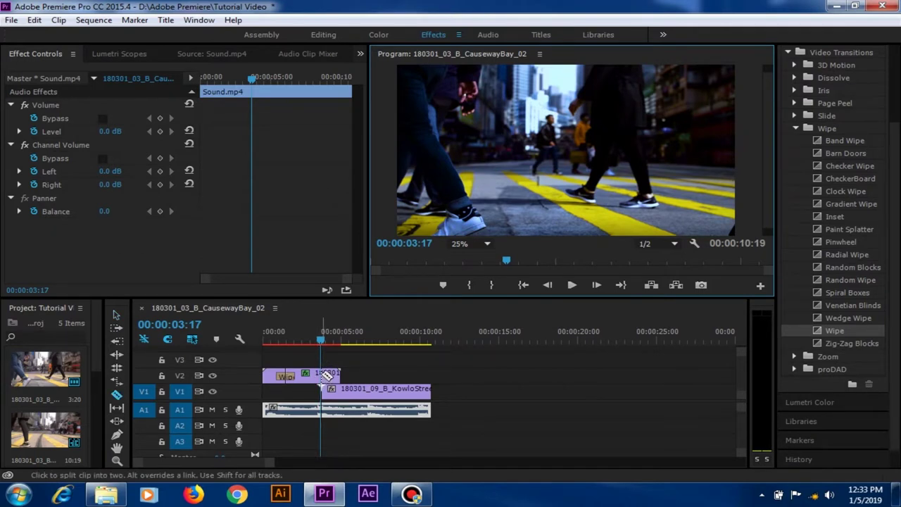
{"action": "left_click", "coordinate": [326, 375]}
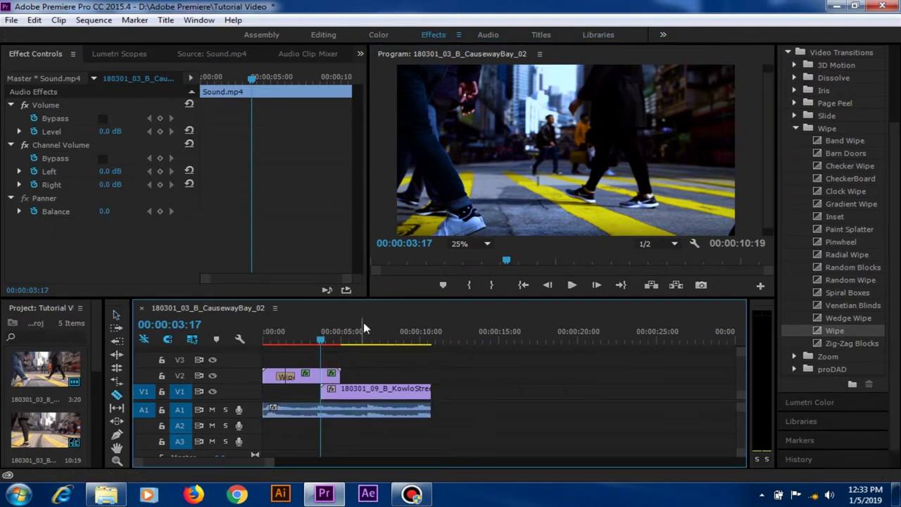
{"action": "left_click", "coordinate": [335, 376]}
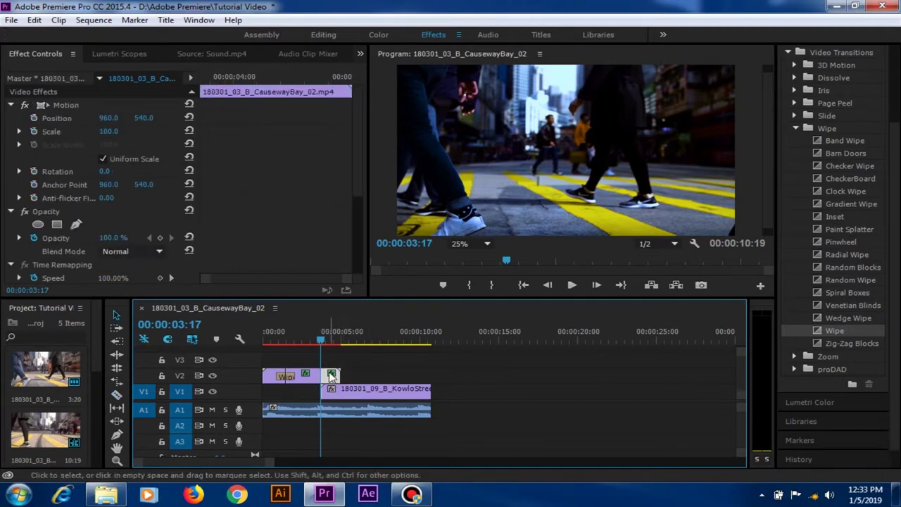
{"action": "mouse_move", "coordinate": [322, 341]}
{"action": "left_mouse_down"}
{"action": "mouse_move", "coordinate": [361, 340]}
{"action": "mouse_move", "coordinate": [321, 340]}
{"action": "left_mouse_up"}
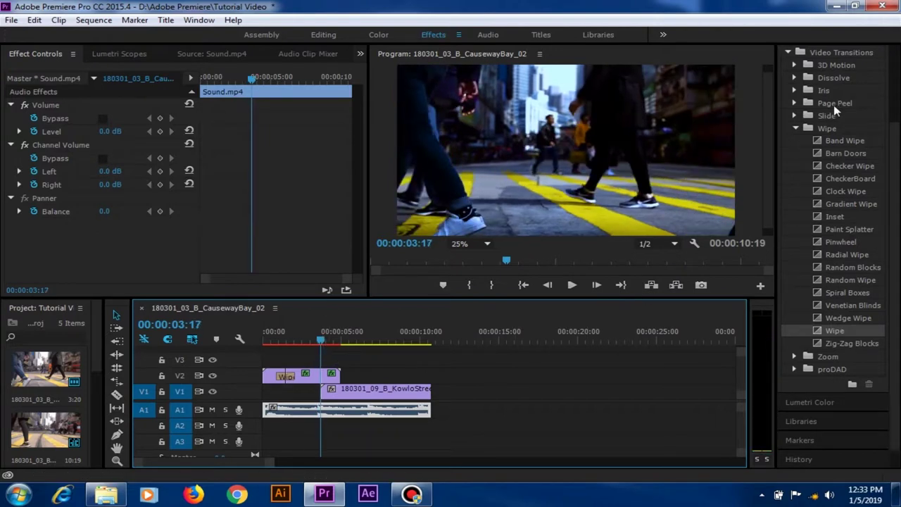
Drop Gradient Wipe from Video Effects > Transition onto the short final CausewayBay_02 piece on V2
{"action": "left_click", "coordinate": [797, 128]}
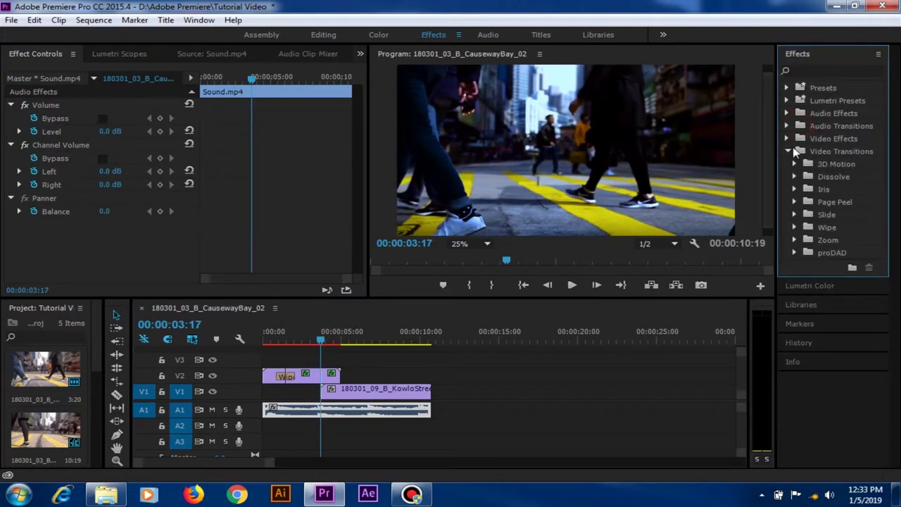
{"action": "left_click", "coordinate": [789, 151]}
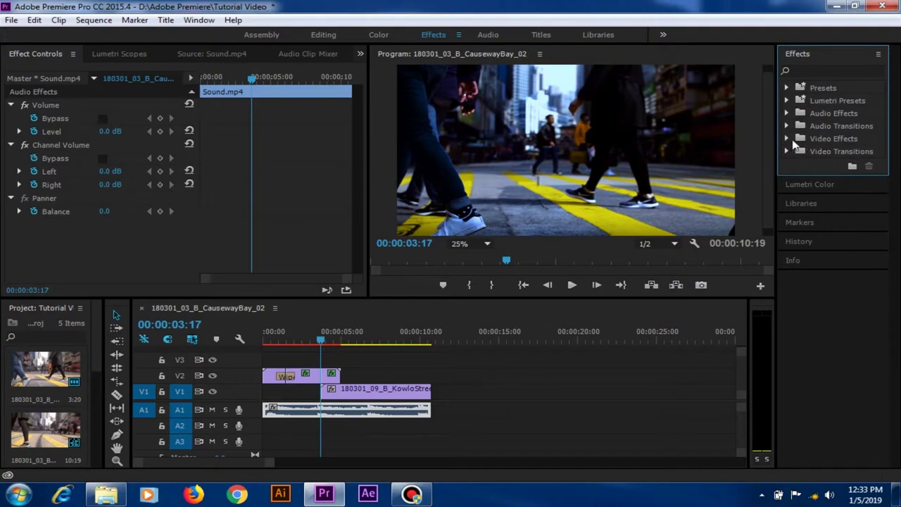
{"action": "left_click", "coordinate": [787, 138]}
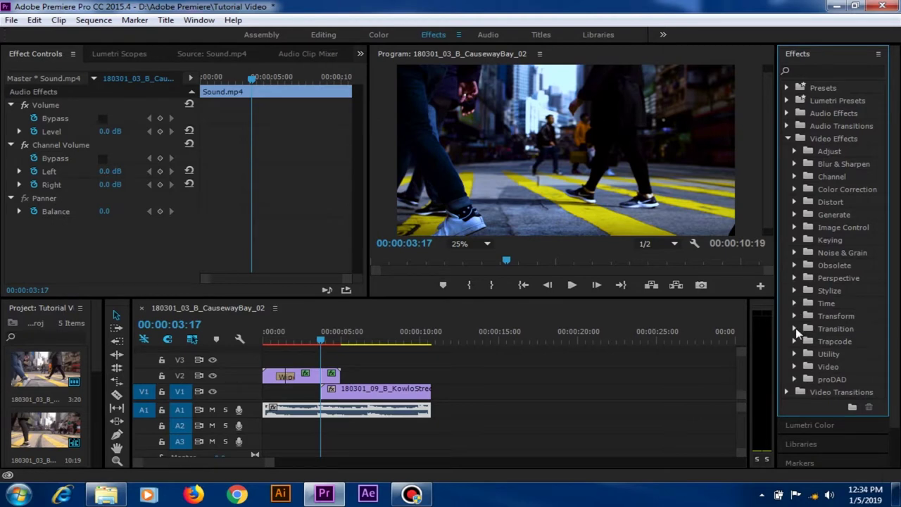
{"action": "left_click", "coordinate": [795, 328]}
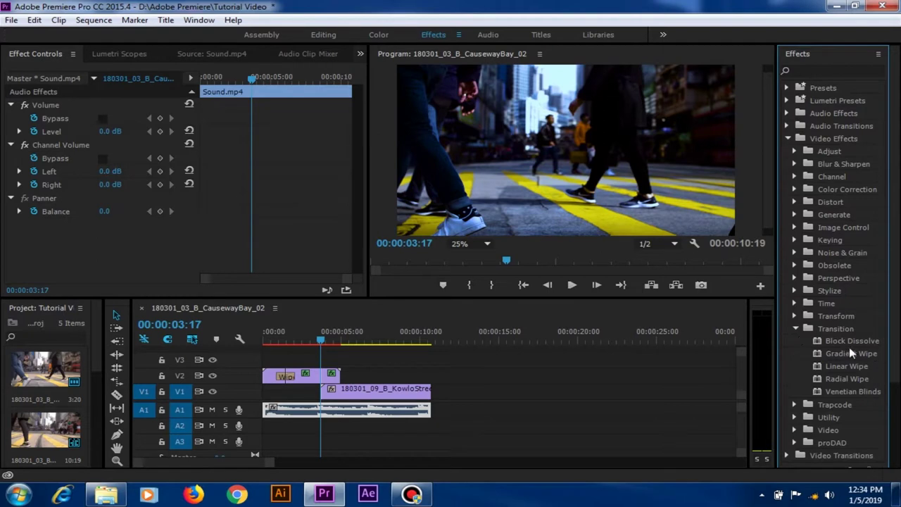
{"action": "left_click_drag", "start_coordinate": [842, 353], "coordinate": [335, 373]}
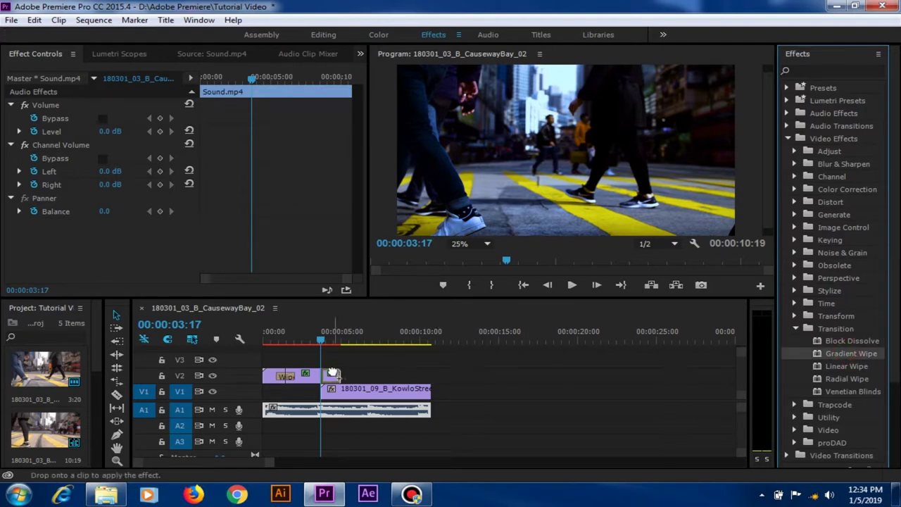
{"action": "left_click_drag", "start_coordinate": [333, 373], "coordinate": [332, 373]}
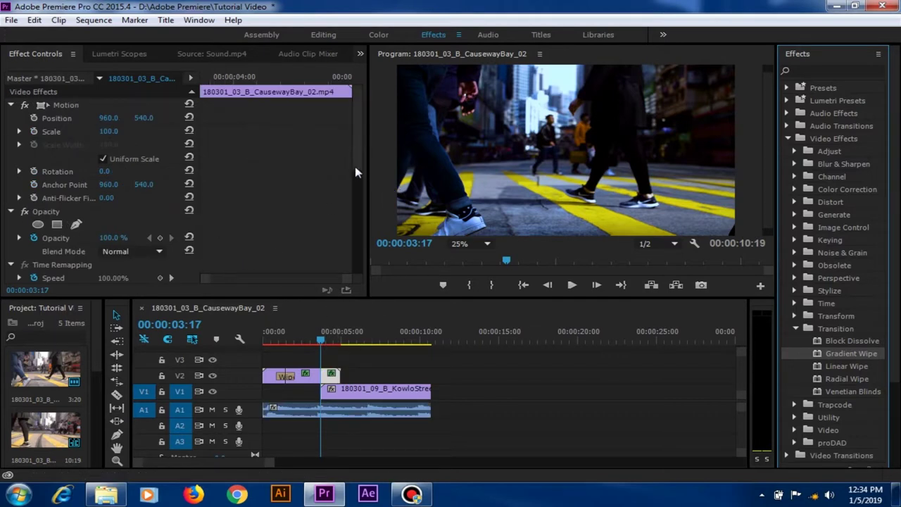
Set starting Gradient Wipe keyframes for Transition Completion and Softness at the current frame
{"action": "left_click_drag", "start_coordinate": [354, 166], "coordinate": [354, 268]}
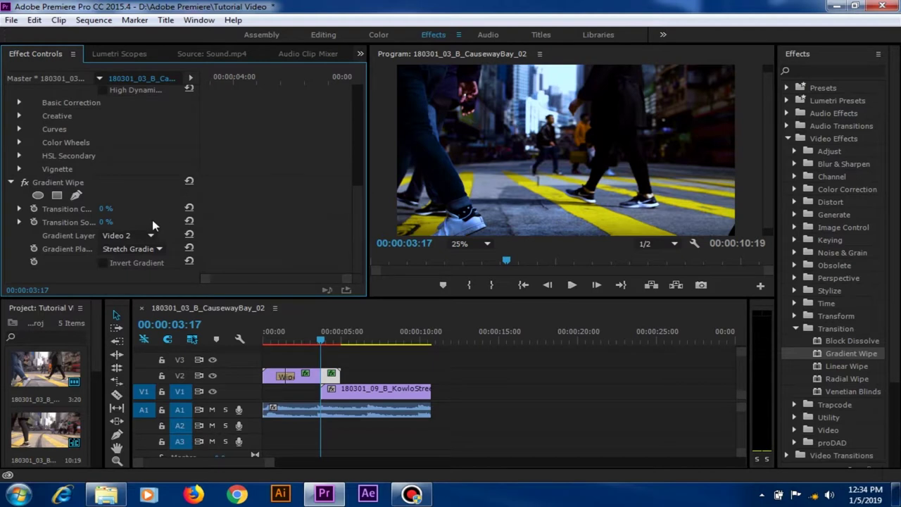
{"action": "left_click", "coordinate": [34, 209]}
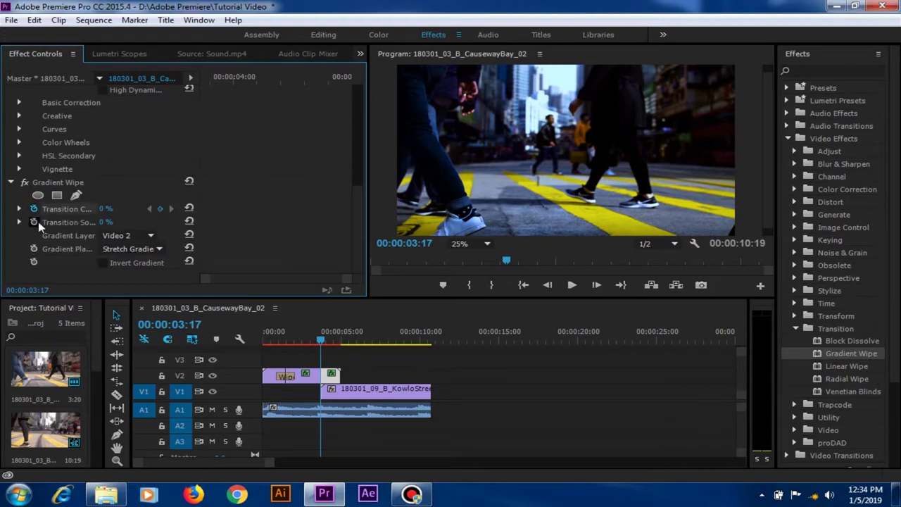
{"action": "left_click", "coordinate": [33, 222]}
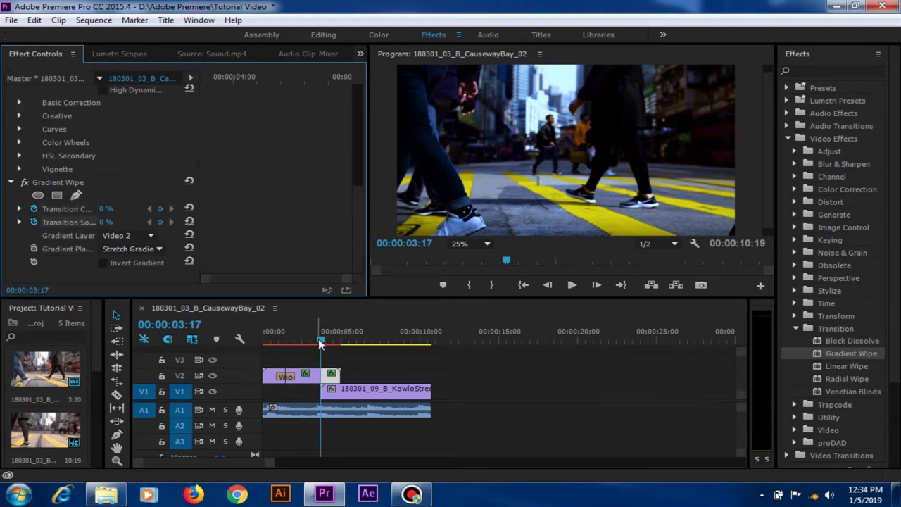
{"action": "left_click_drag", "start_coordinate": [320, 343], "coordinate": [341, 345]}
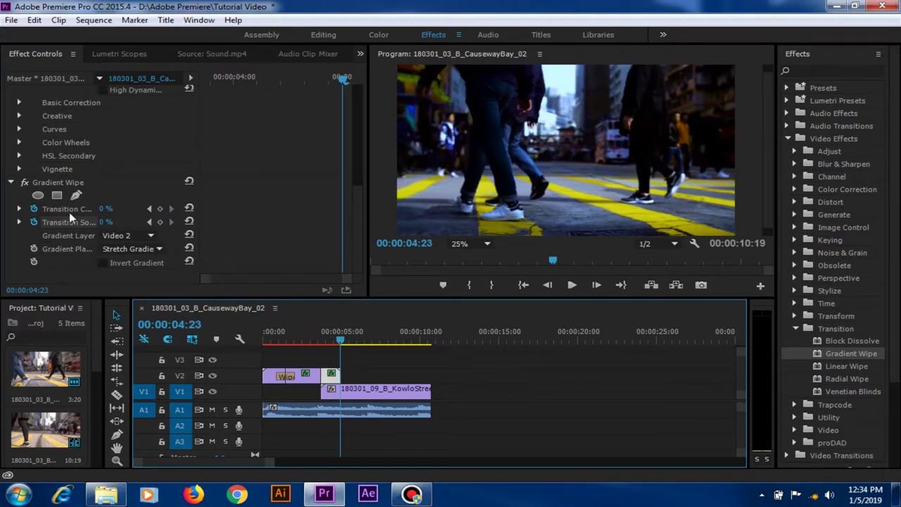
Keyframe Transition Completion to 100 % and Softness to 90 % further along, then preview the wipe
{"action": "left_click", "coordinate": [106, 210]}
{"action": "type", "text": "60"}
{"action": "key", "text": "Return"}
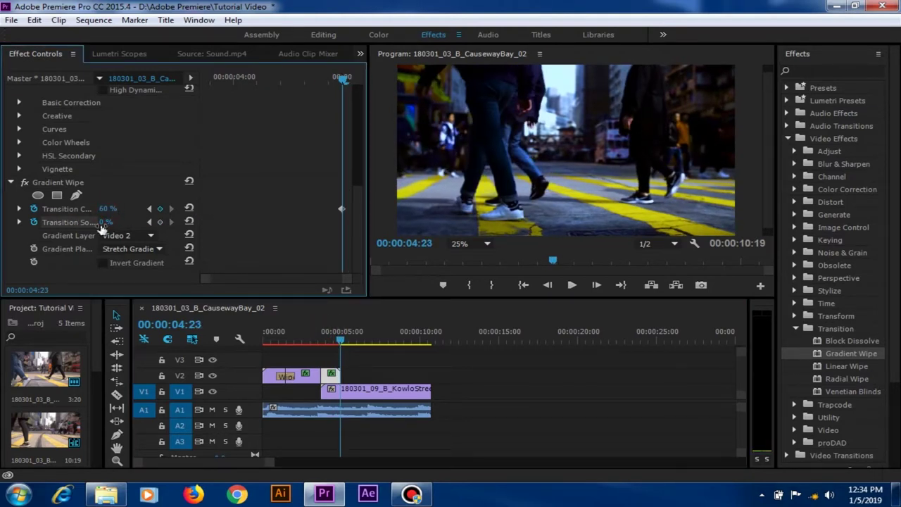
{"action": "left_click_drag", "start_coordinate": [107, 209], "coordinate": [186, 215]}
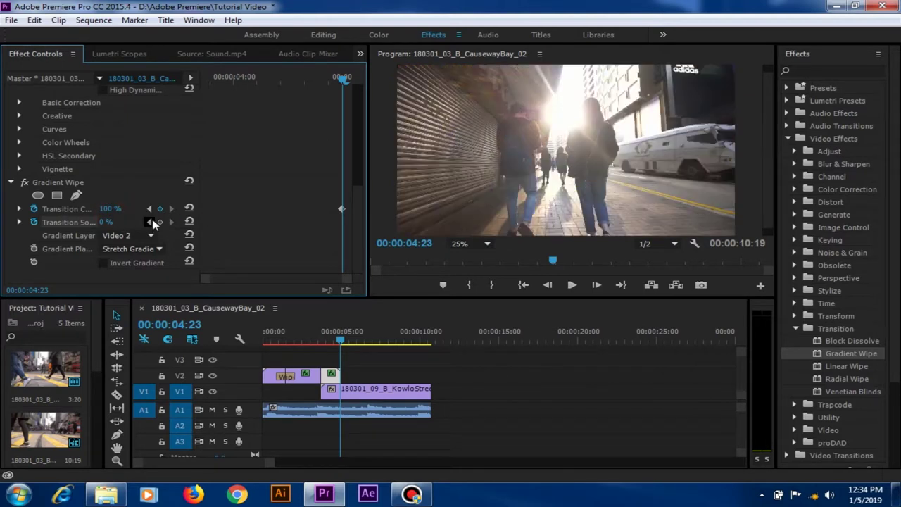
{"action": "left_click_drag", "start_coordinate": [108, 224], "coordinate": [150, 237]}
{"action": "mouse_move", "coordinate": [342, 342]}
{"action": "left_mouse_down"}
{"action": "mouse_move", "coordinate": [319, 342]}
{"action": "mouse_move", "coordinate": [342, 349]}
{"action": "mouse_move", "coordinate": [318, 354]}
{"action": "mouse_move", "coordinate": [338, 354]}
{"action": "mouse_move", "coordinate": [293, 359]}
{"action": "mouse_move", "coordinate": [268, 345]}
{"action": "left_mouse_up"}
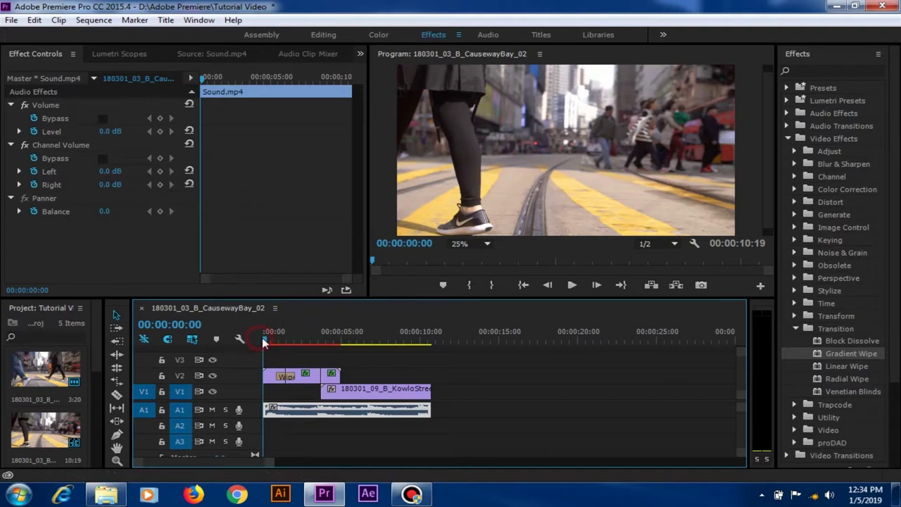
{"action": "mouse_move", "coordinate": [266, 344]}
{"action": "left_mouse_down"}
{"action": "mouse_move", "coordinate": [374, 350]}
{"action": "mouse_move", "coordinate": [366, 346]}
{"action": "left_mouse_up"}
Split KowloStreets_13 on V1 at 00:00:06:16 and select the right-hand piece
{"action": "key", "text": "c"}
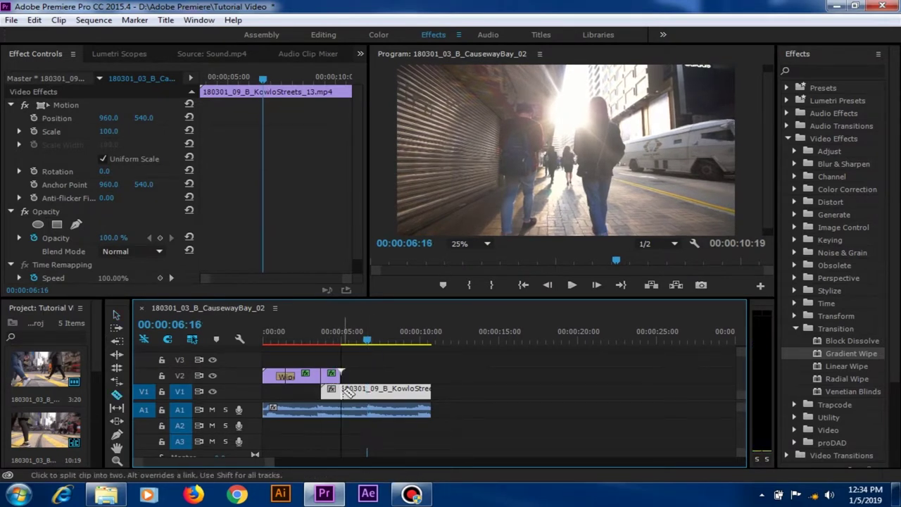
{"action": "left_click", "coordinate": [369, 387]}
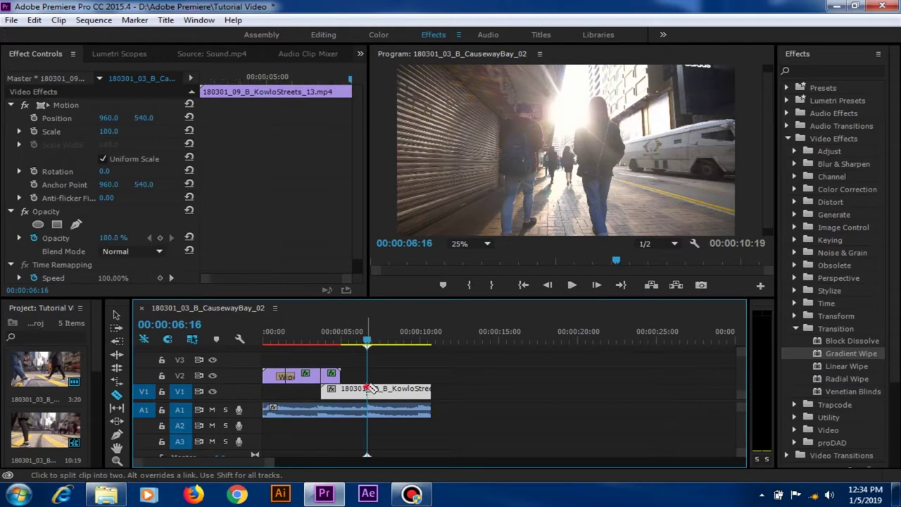
{"action": "key", "text": "v"}
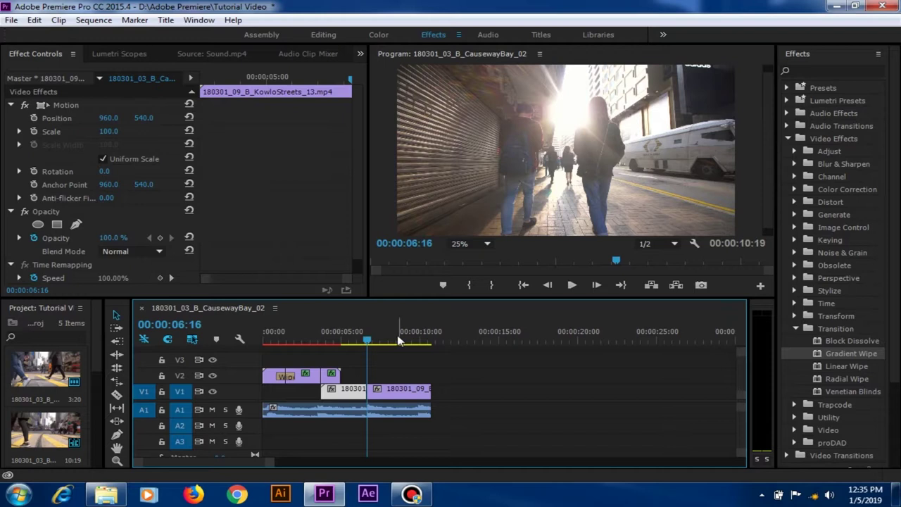
{"action": "left_click", "coordinate": [397, 389]}
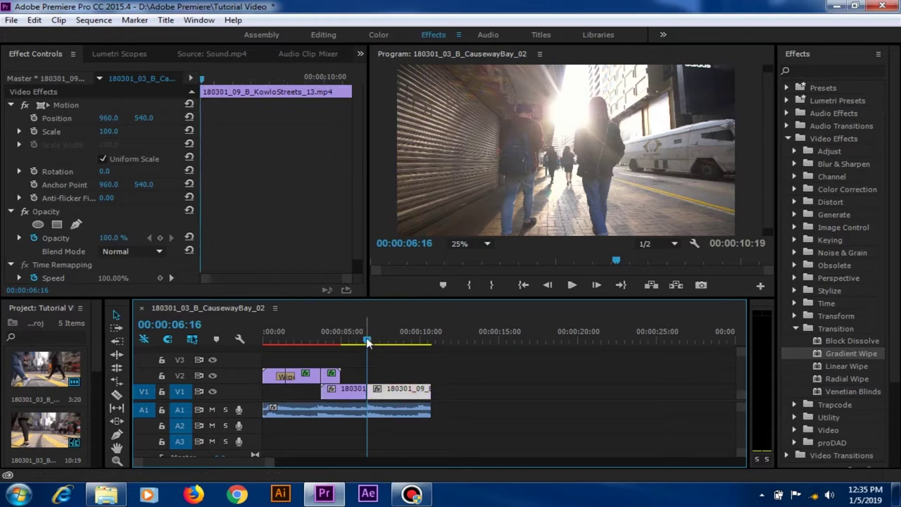
{"action": "left_click_drag", "start_coordinate": [367, 341], "coordinate": [389, 341]}
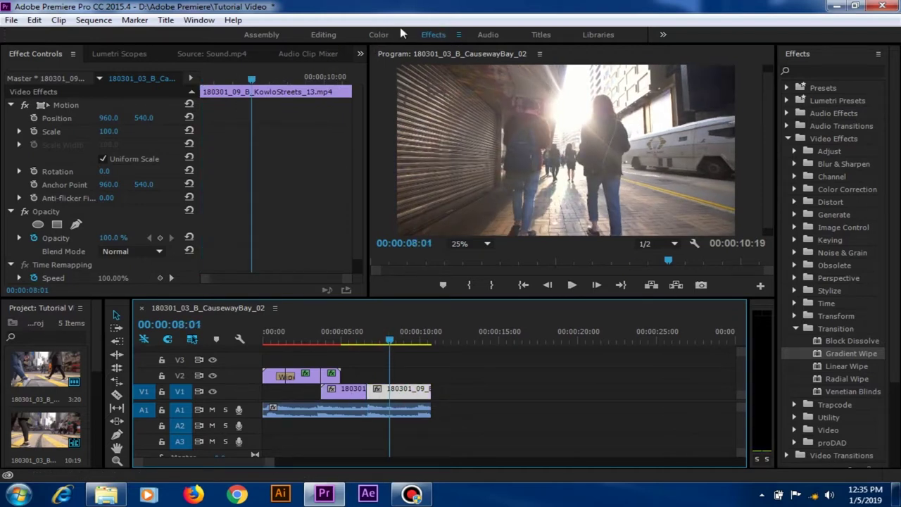
{"action": "left_click", "coordinate": [380, 36]}
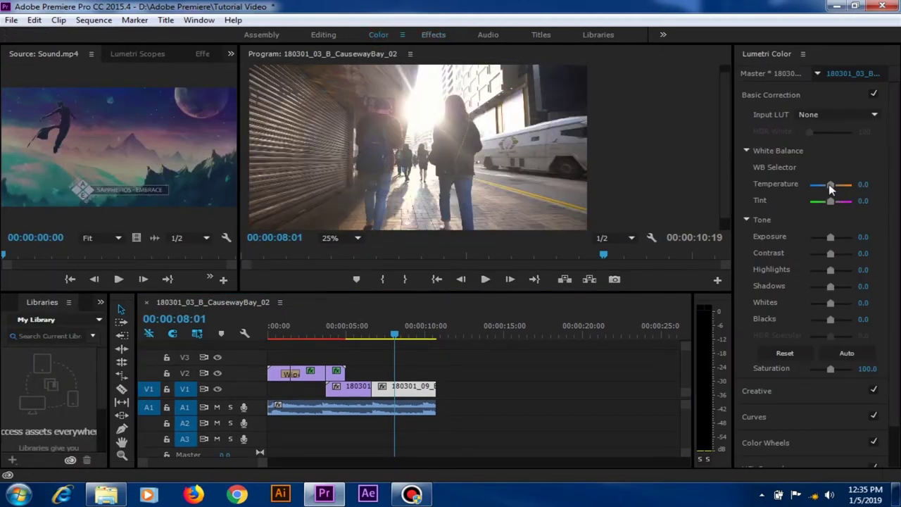
Grade the second KowloStreets_13 piece in Lumetri: cooler temperature, exposure -0.7, saturation 200, adjusted blacks
{"action": "mouse_move", "coordinate": [831, 185]}
{"action": "left_mouse_down"}
{"action": "mouse_move", "coordinate": [819, 186]}
{"action": "mouse_move", "coordinate": [826, 203]}
{"action": "left_mouse_up"}
{"action": "left_click_drag", "start_coordinate": [831, 237], "coordinate": [823, 238]}
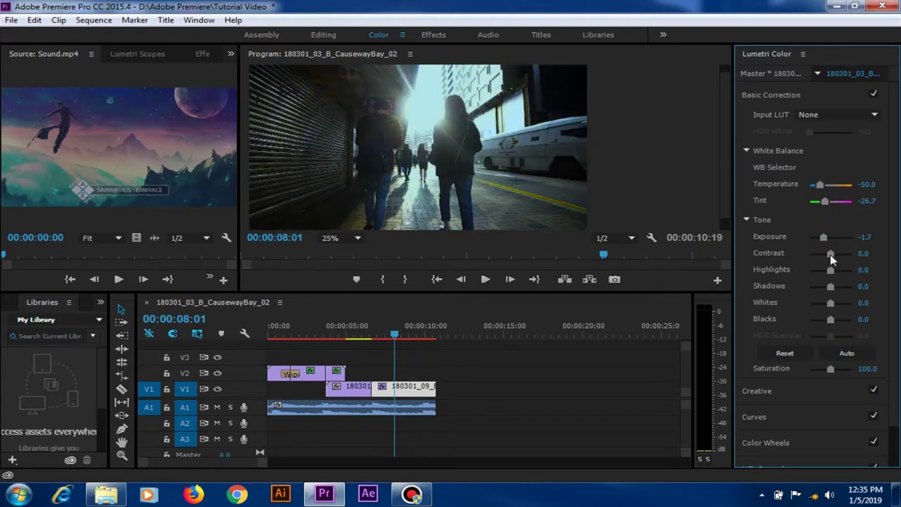
{"action": "mouse_move", "coordinate": [823, 237]}
{"action": "left_mouse_down"}
{"action": "mouse_move", "coordinate": [841, 276]}
{"action": "mouse_move", "coordinate": [825, 286]}
{"action": "left_mouse_up"}
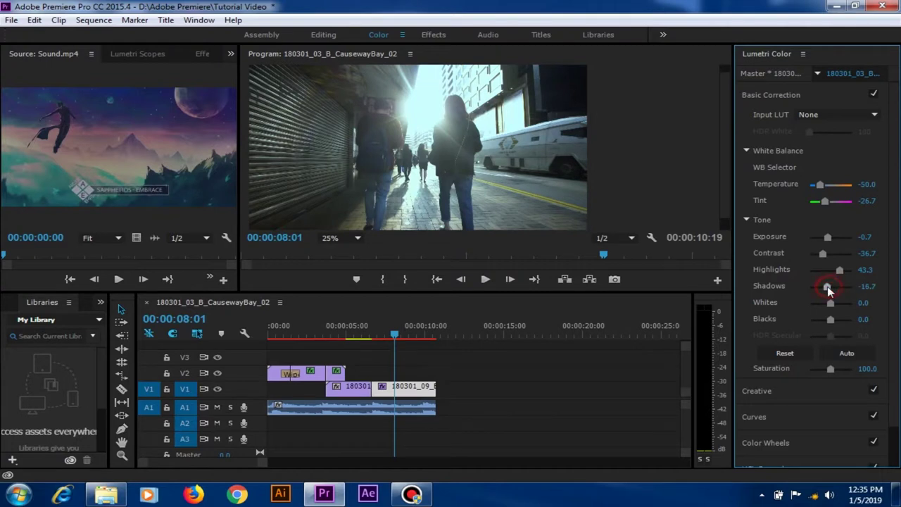
{"action": "left_click_drag", "start_coordinate": [831, 368], "coordinate": [855, 368]}
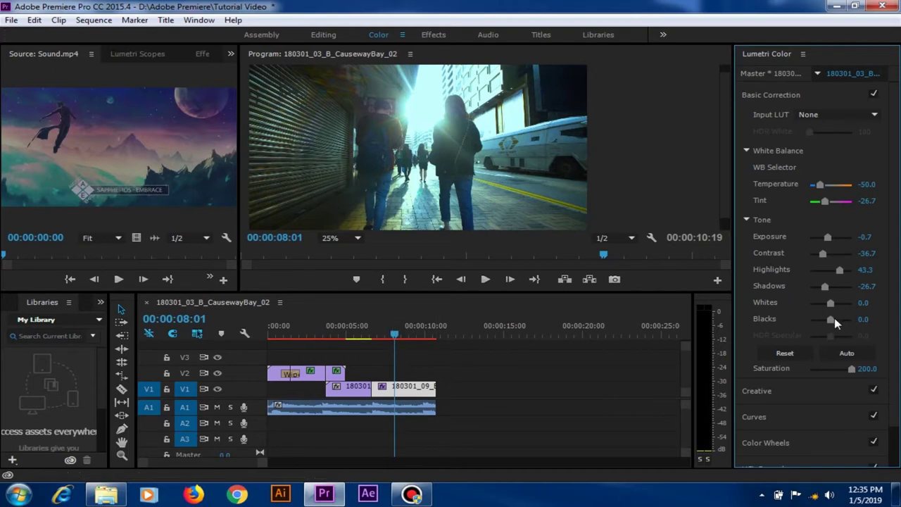
{"action": "left_click_drag", "start_coordinate": [830, 321], "coordinate": [825, 307]}
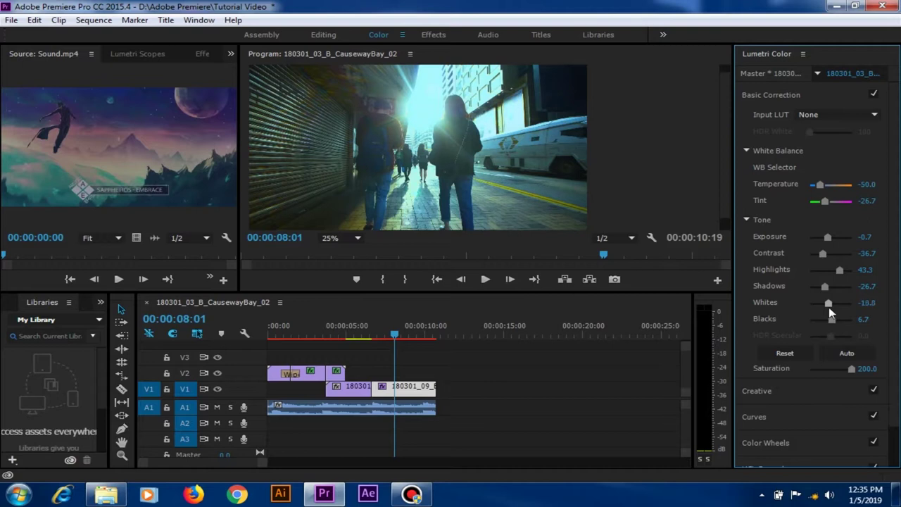
{"action": "left_click_drag", "start_coordinate": [397, 340], "coordinate": [357, 345]}
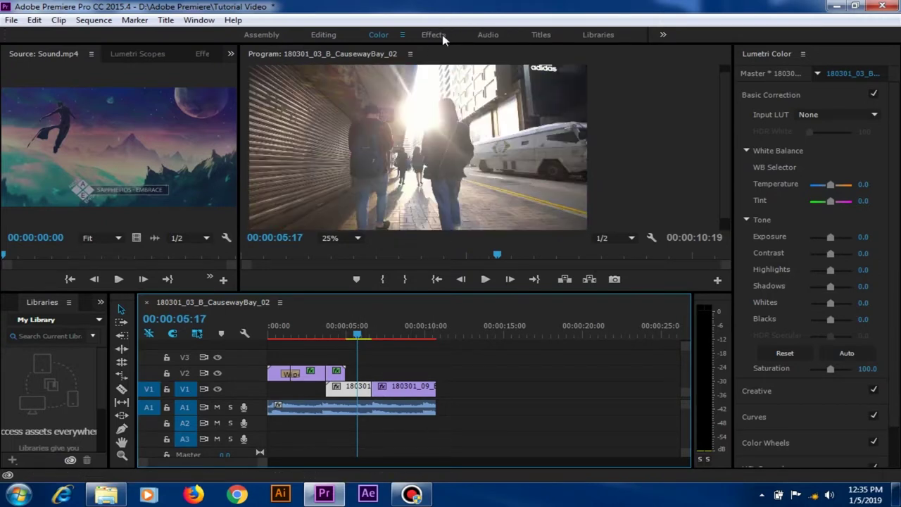
Add a reversed Wipe transition at the cut between the two KowloStreets_13 pieces on V1
{"action": "left_click", "coordinate": [433, 34]}
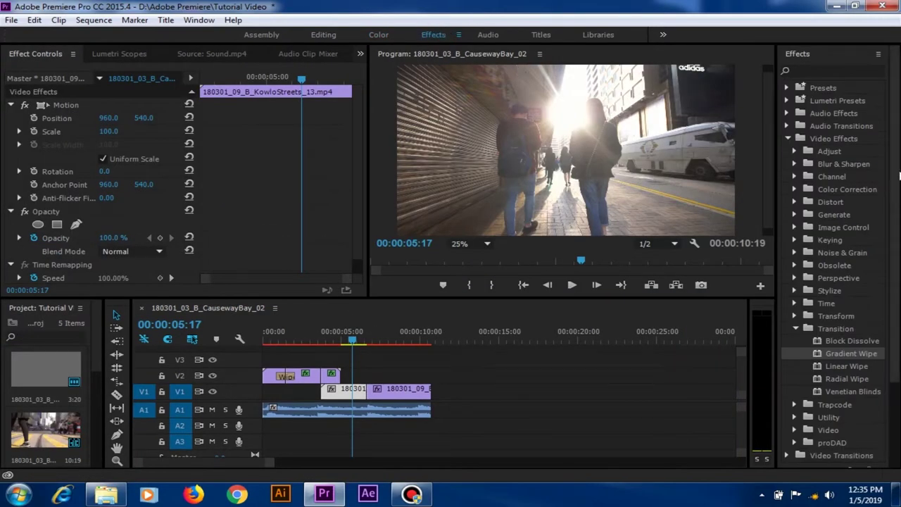
{"action": "left_click", "coordinate": [789, 139]}
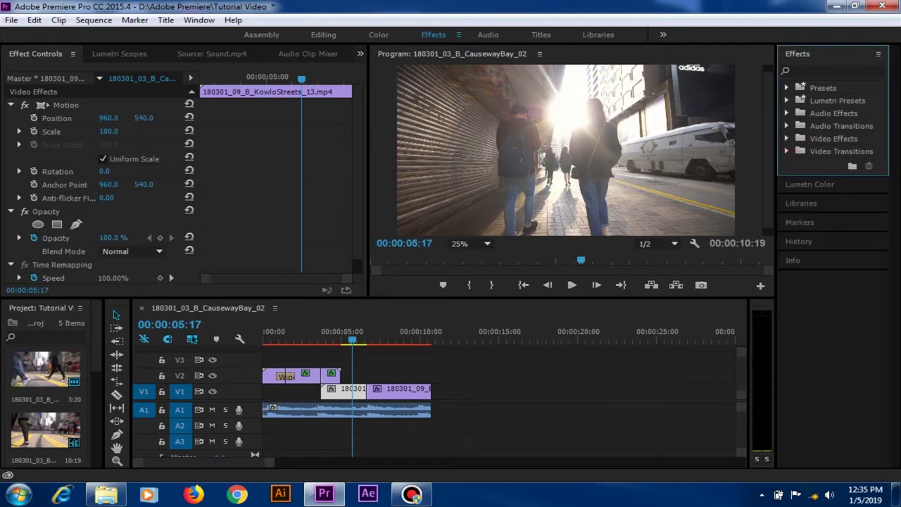
{"action": "left_click", "coordinate": [787, 151]}
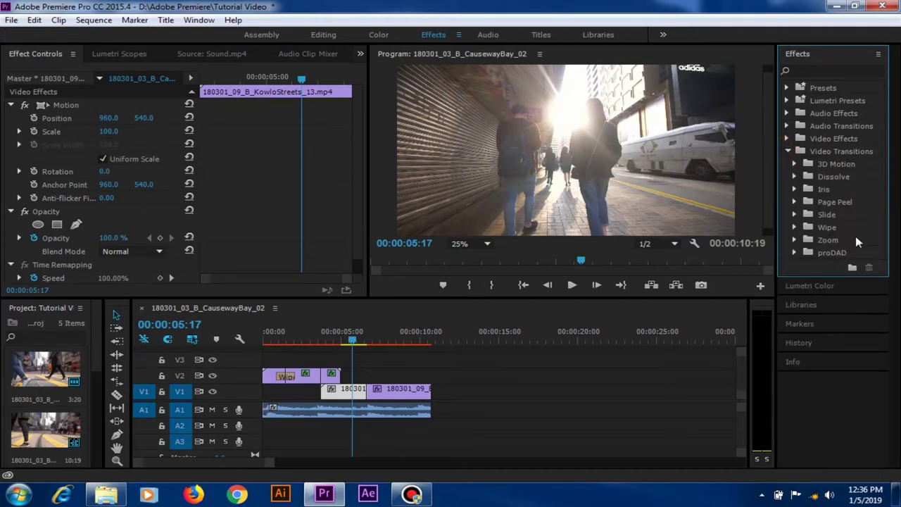
{"action": "left_click", "coordinate": [795, 228]}
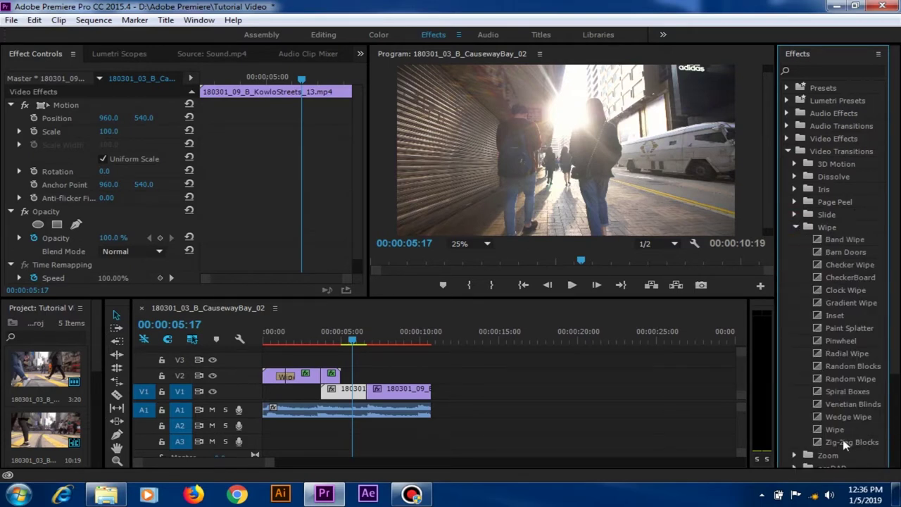
{"action": "left_click_drag", "start_coordinate": [835, 429], "coordinate": [373, 394]}
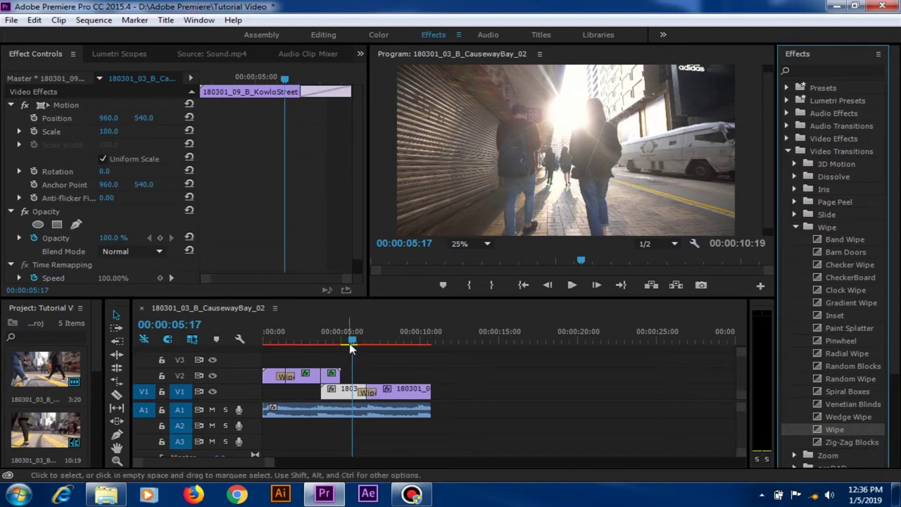
{"action": "left_click", "coordinate": [369, 392]}
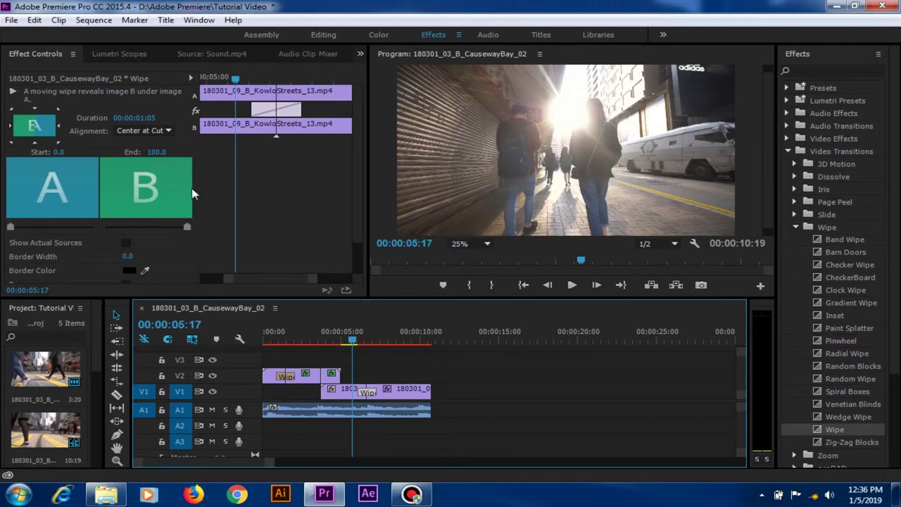
{"action": "left_click_drag", "start_coordinate": [359, 183], "coordinate": [354, 215]}
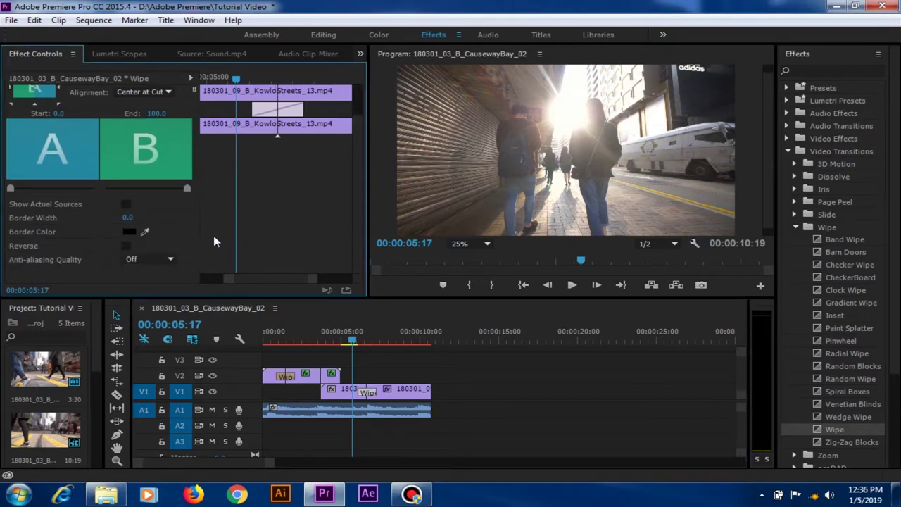
{"action": "left_click", "coordinate": [126, 246]}
{"action": "left_click_drag", "start_coordinate": [352, 343], "coordinate": [378, 343]}
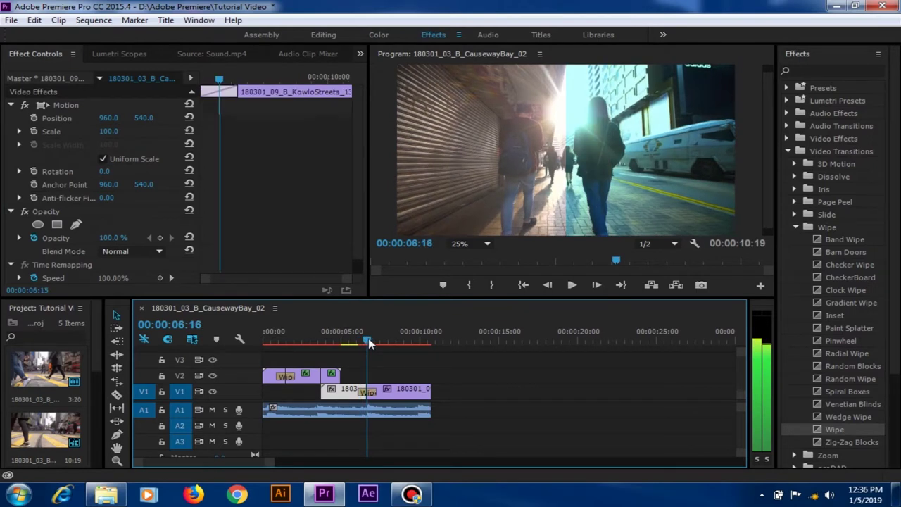
Mark an out point at the sequence end, render previews, and return to the in point
{"action": "left_click_drag", "start_coordinate": [378, 343], "coordinate": [381, 343]}
{"action": "key", "text": "Home"}
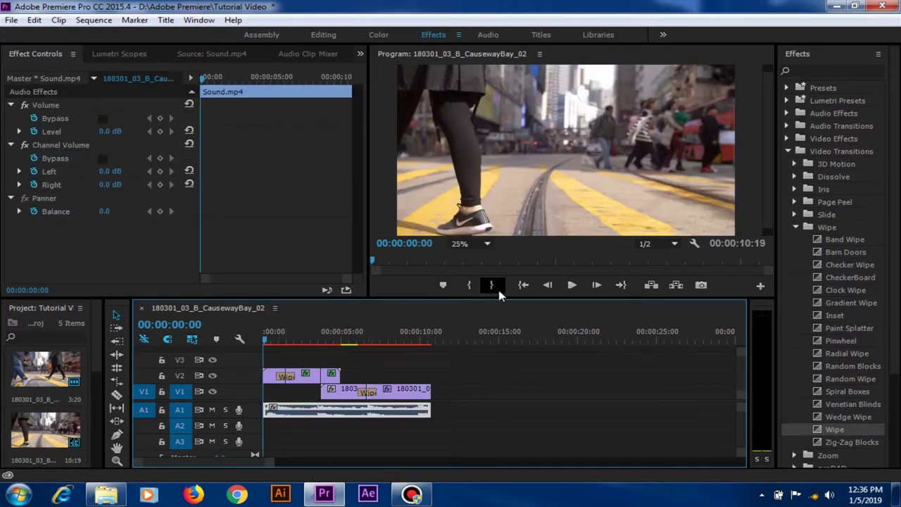
{"action": "left_click", "coordinate": [621, 284]}
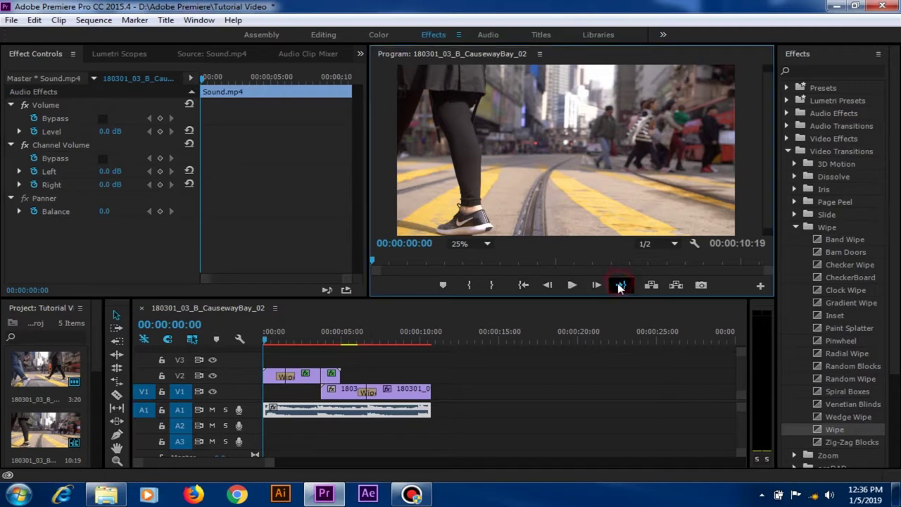
{"action": "left_click", "coordinate": [492, 284]}
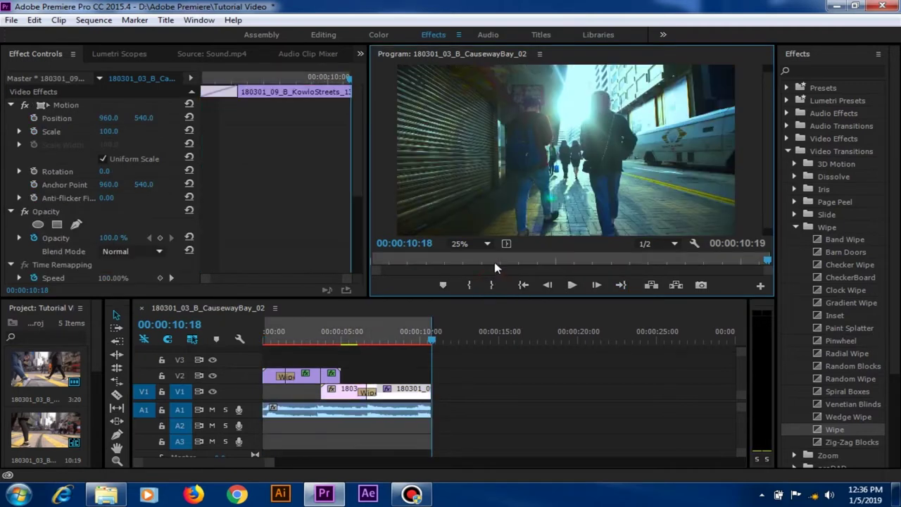
{"action": "key", "text": "Return"}
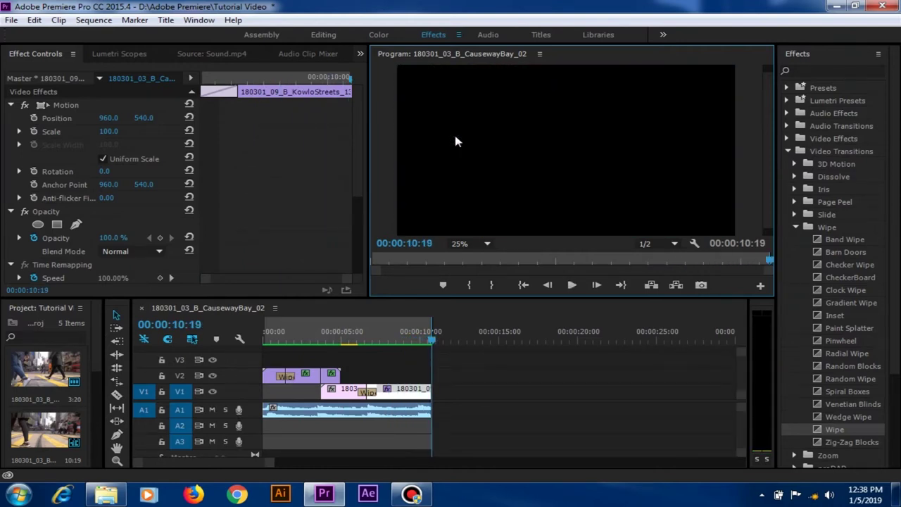
{"action": "left_click", "coordinate": [524, 284]}
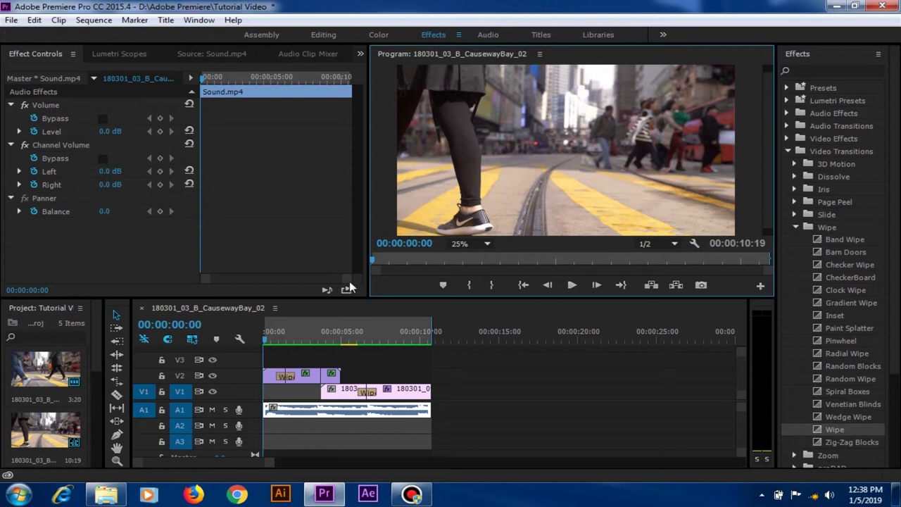
Apply the H.264 YouTube 2160p 4K export preset for 3840x2160 output, then attempt to queue it
{"action": "key", "text": "ctrl+m"}
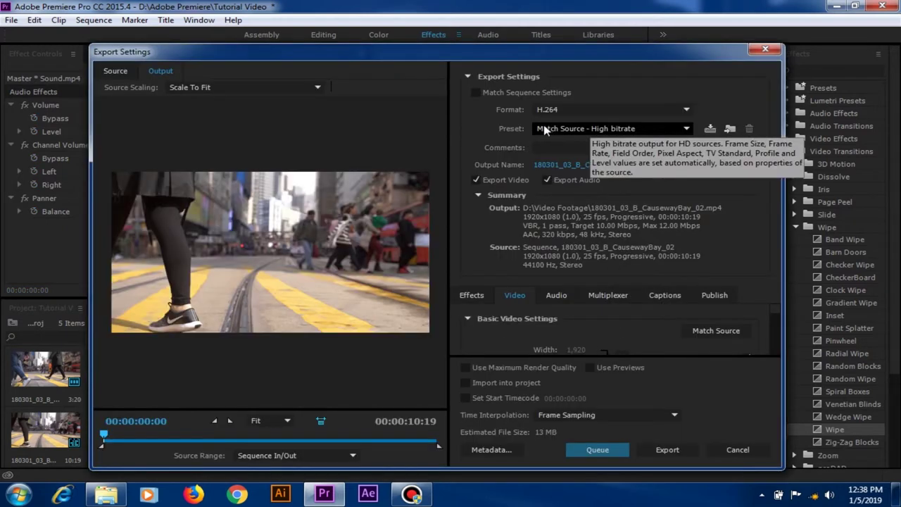
{"action": "left_click", "coordinate": [687, 128]}
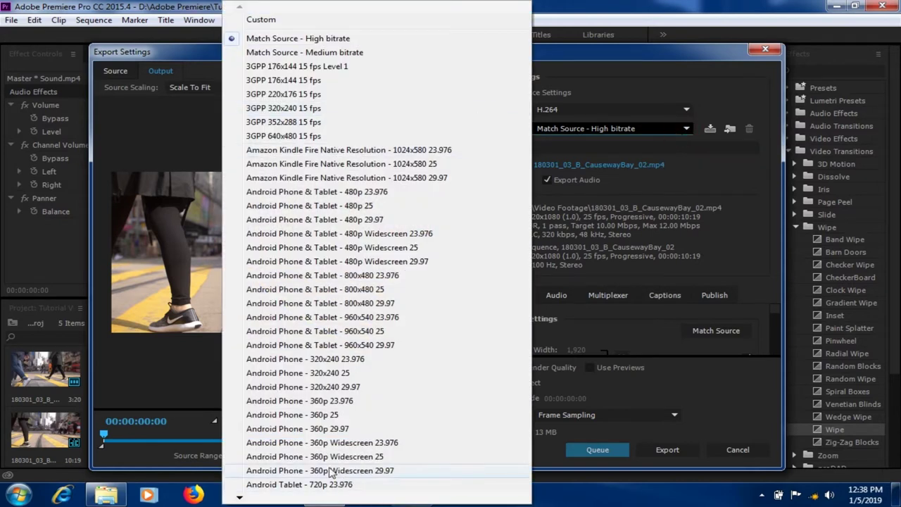
{"action": "mouse_move", "coordinate": [239, 499]}
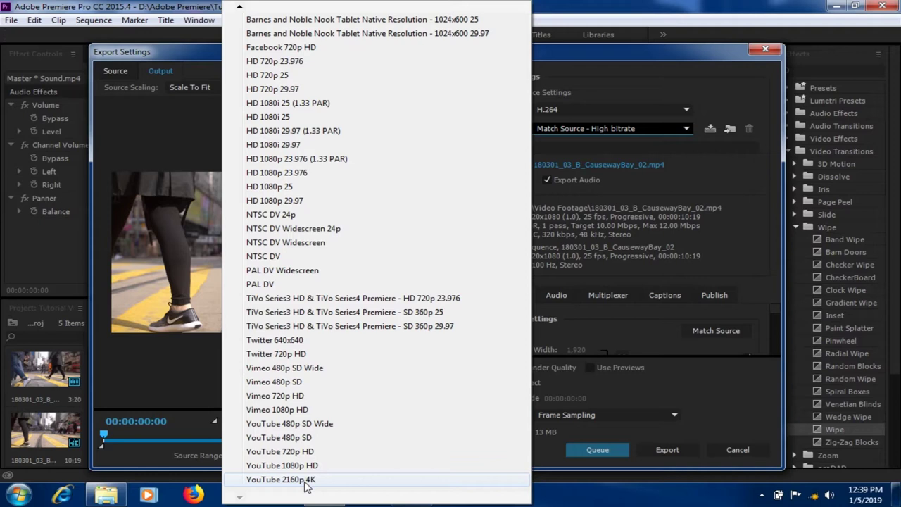
{"action": "left_click", "coordinate": [307, 481]}
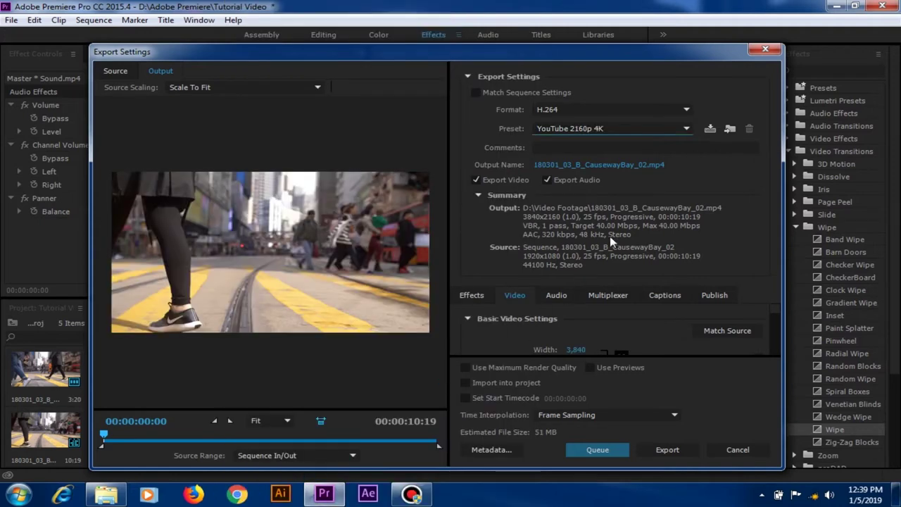
{"action": "left_click", "coordinate": [597, 450]}
{"action": "left_click", "coordinate": [619, 447]}
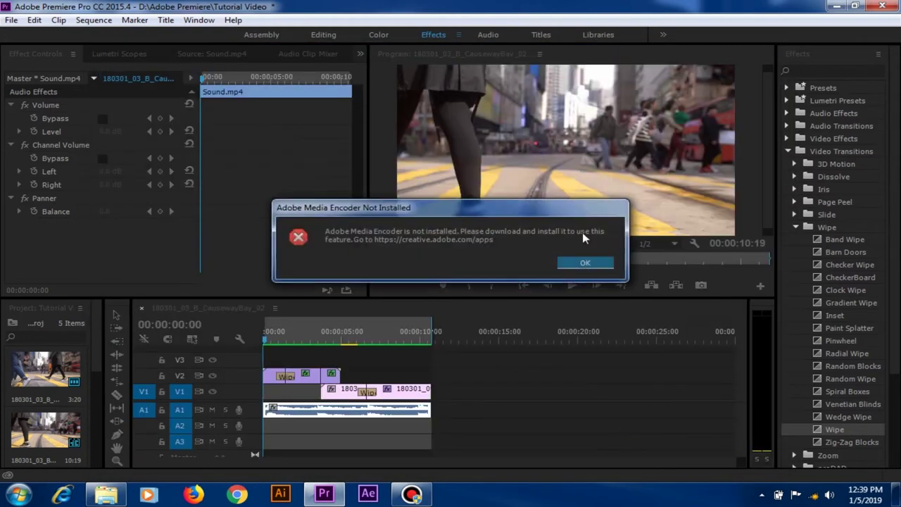
{"action": "left_click", "coordinate": [596, 261]}
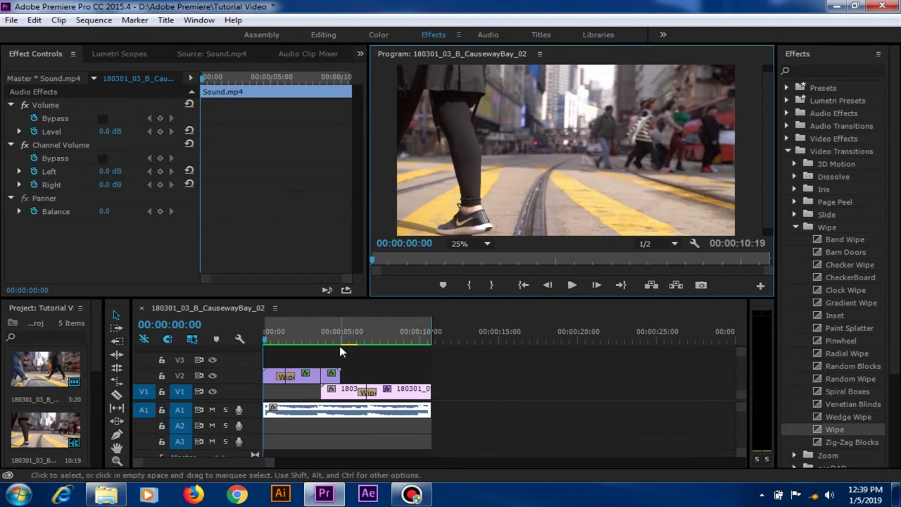
{"action": "key", "text": "ctrl+m"}
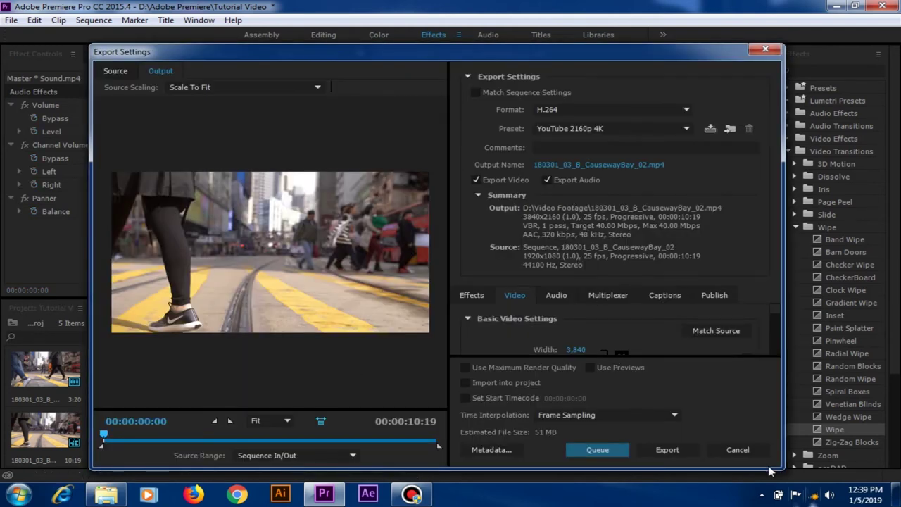
{"action": "left_click", "coordinate": [668, 450]}
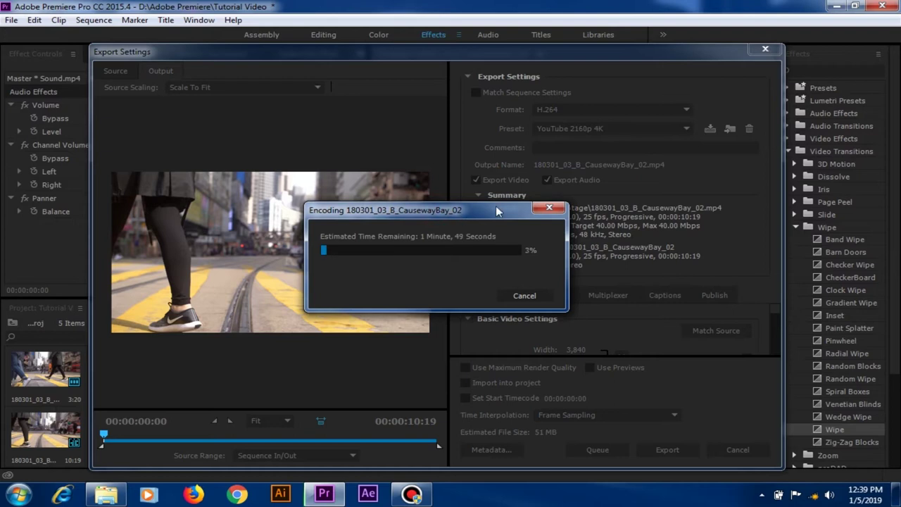
{"action": "left_click", "coordinate": [532, 297]}
{"action": "left_click", "coordinate": [521, 295]}
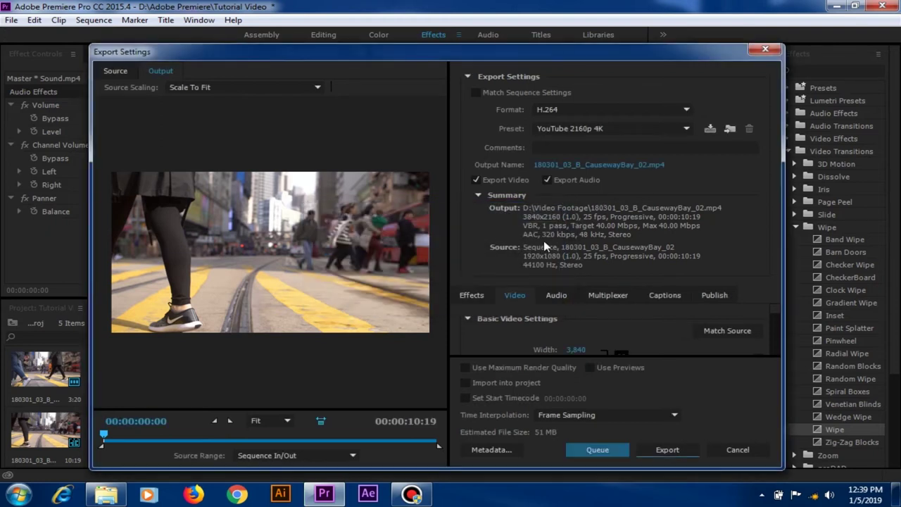
Set the export output to Footage.mp4 in the root of Local Disk (D:)
{"action": "left_click", "coordinate": [599, 165]}
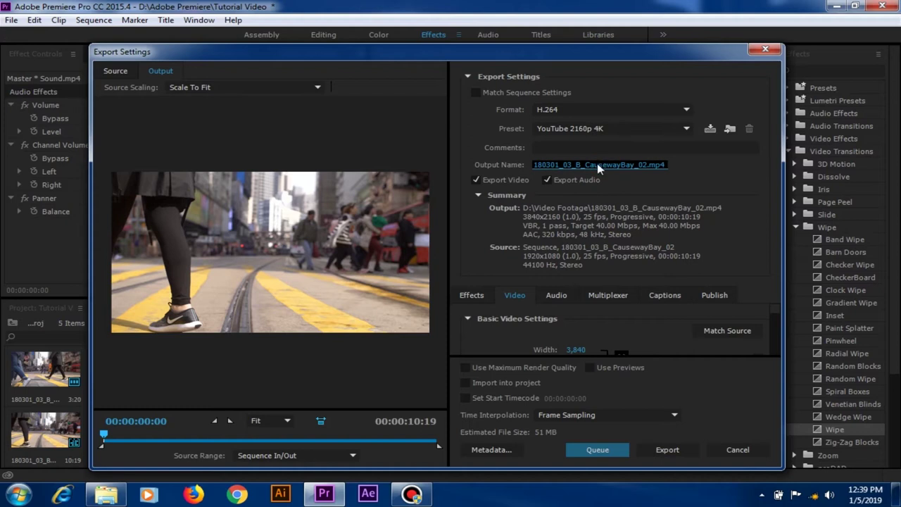
{"action": "left_click", "coordinate": [179, 262]}
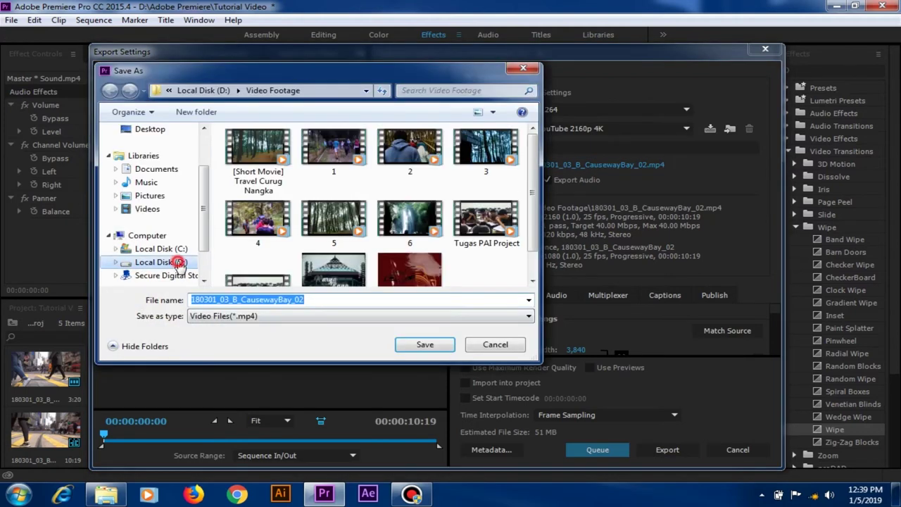
{"action": "left_click", "coordinate": [307, 300]}
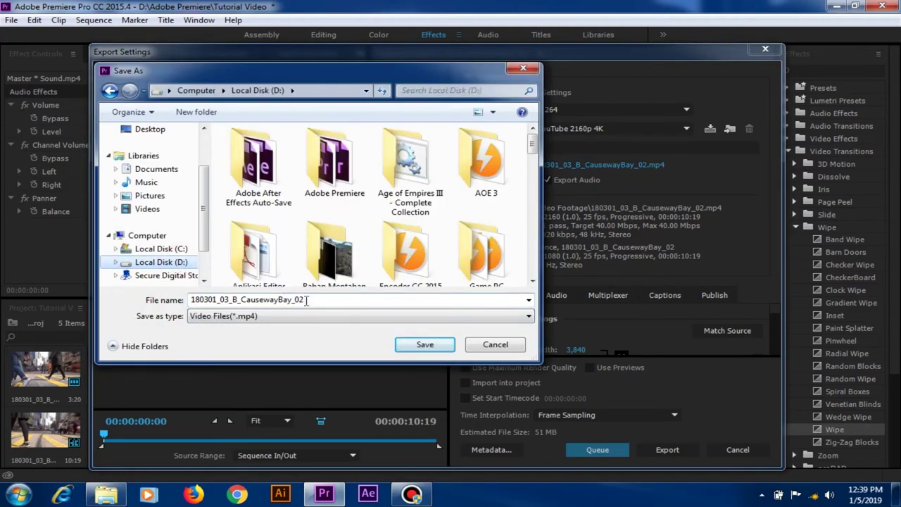
{"action": "double_click", "coordinate": [307, 300]}
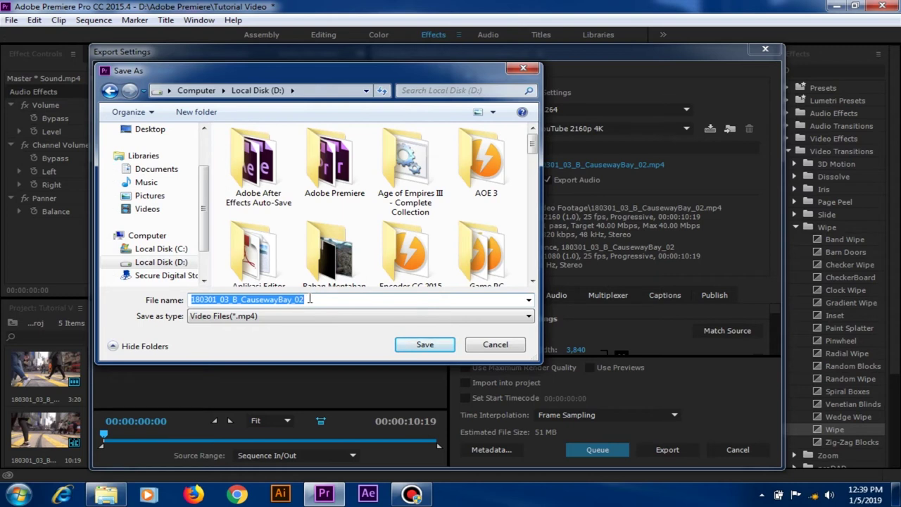
{"action": "type", "text": "Footage"}
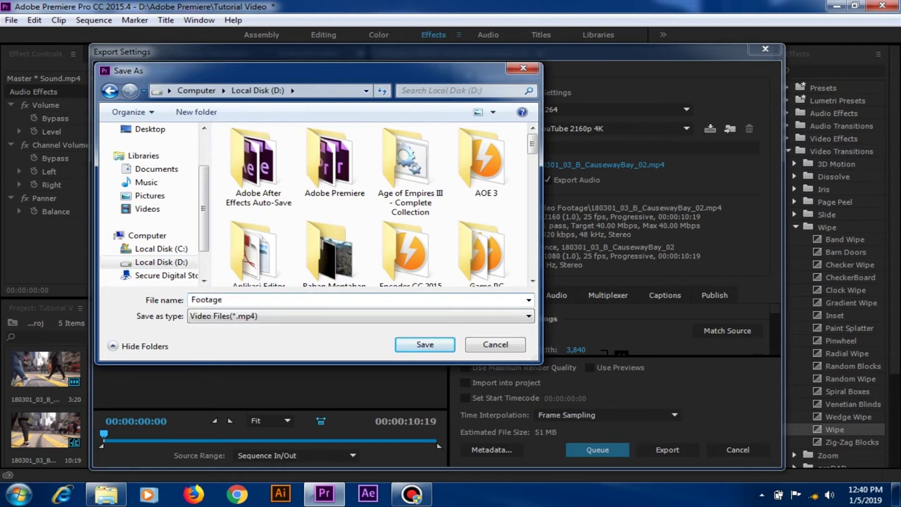
{"action": "key", "text": "Return"}
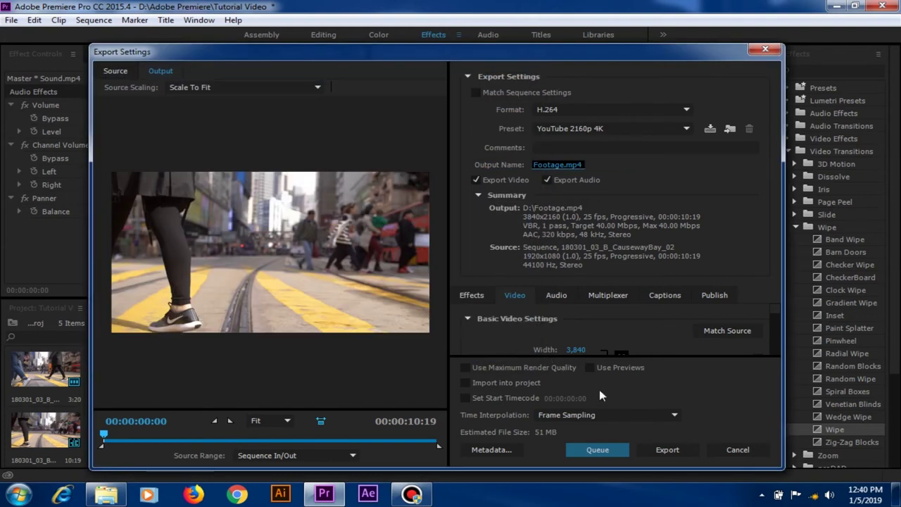
Start encoding the sequence to D:\Footage.mp4
{"action": "left_click", "coordinate": [666, 450]}
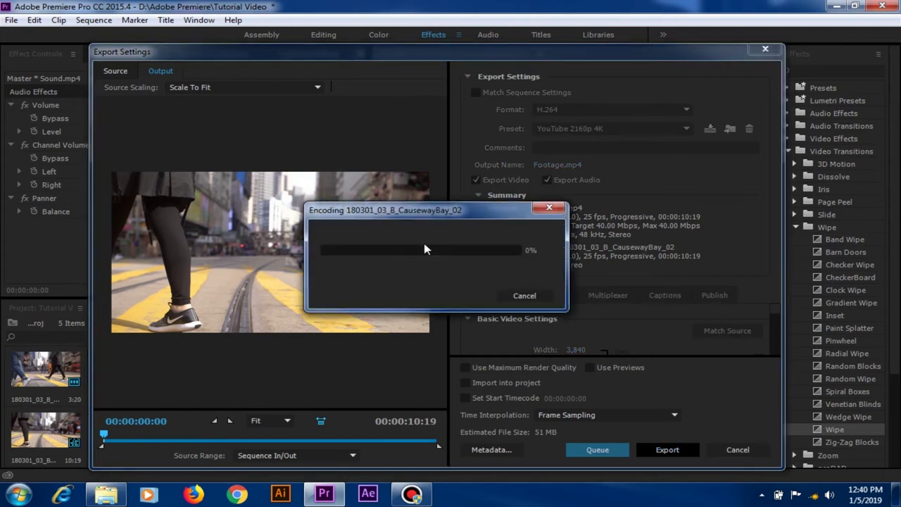